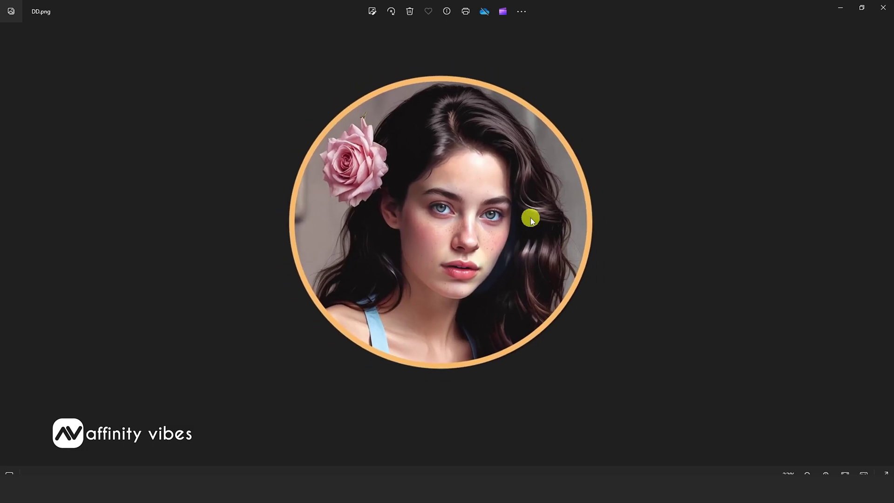
scroll(532, 220, "up", 2)
- Zoom and pan over the finished circular portrait in Photos, then minimize the viewer
left_click_drag(532, 220, 527, 247)
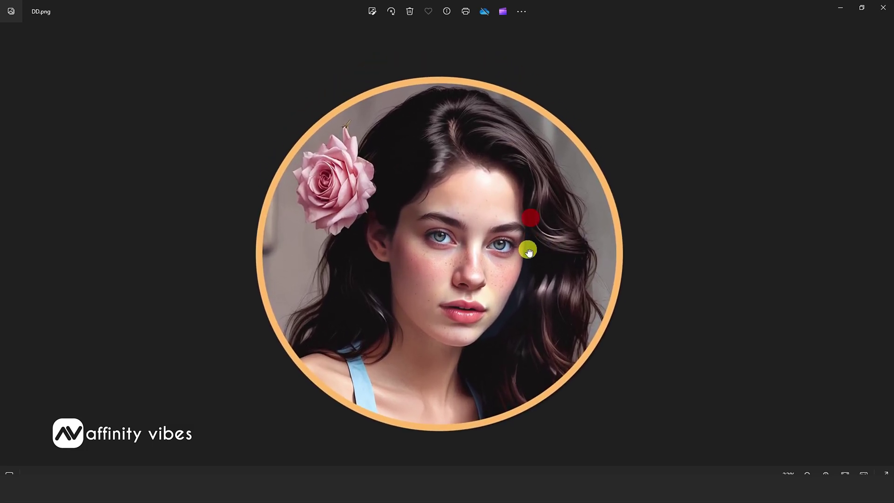
scroll(719, 191, "down", 2)
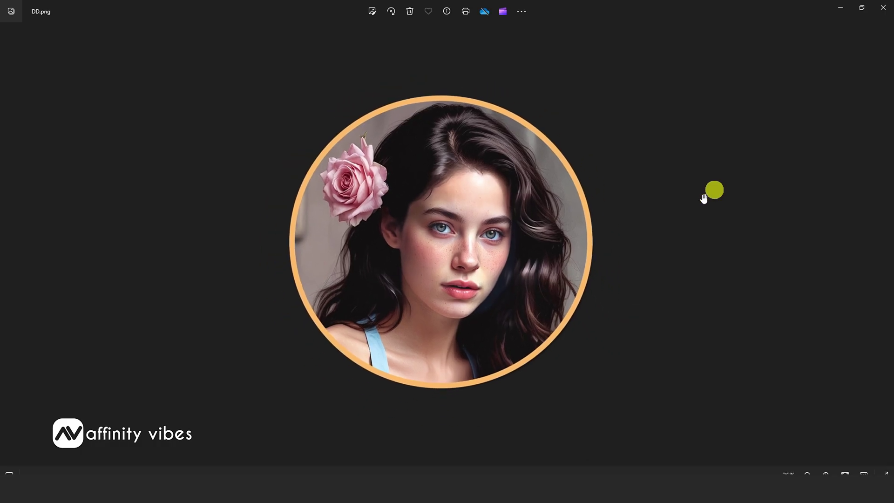
left_click(837, 9)
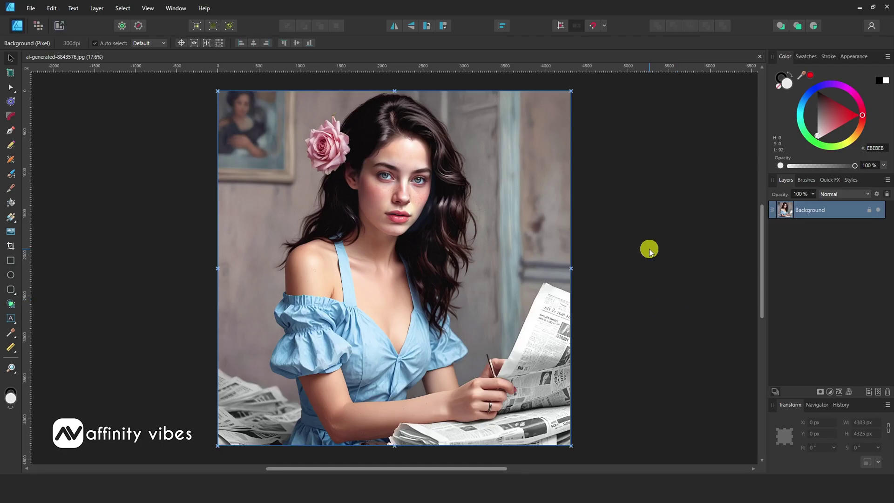
- Draw a large circle over the woman's face with the Ellipse Tool
left_click(11, 277)
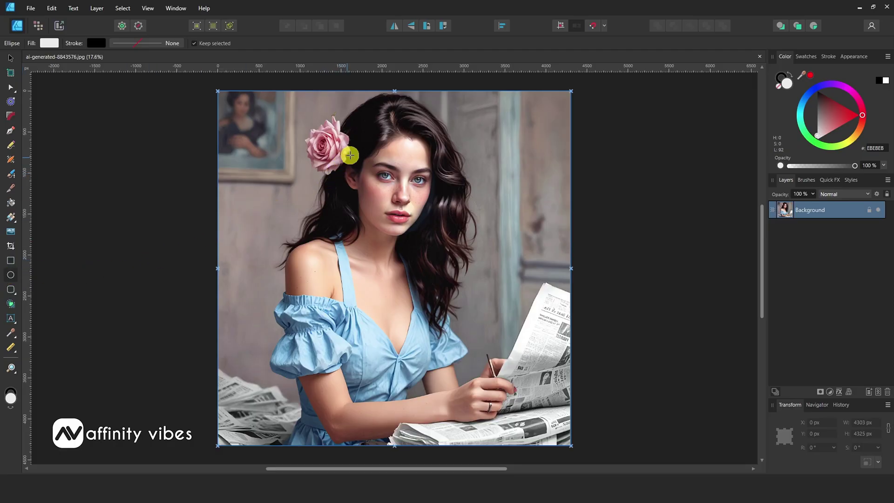
left_click_drag(352, 147, 499, 366)
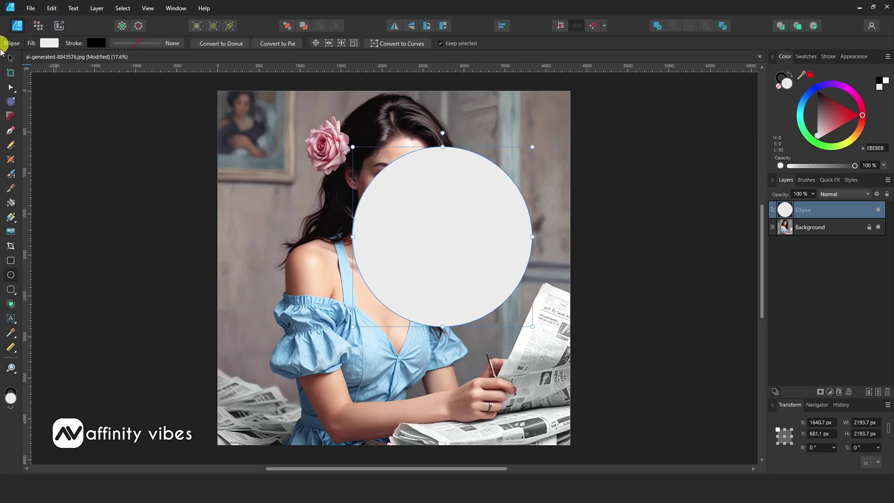
- Move the circle up over her head and set its layer opacity to 50%
left_click(10, 58)
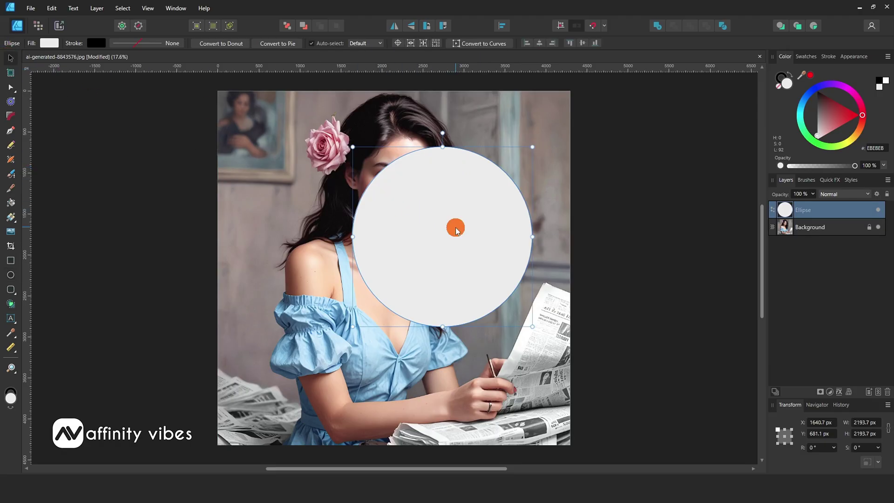
left_click_drag(455, 228, 404, 176)
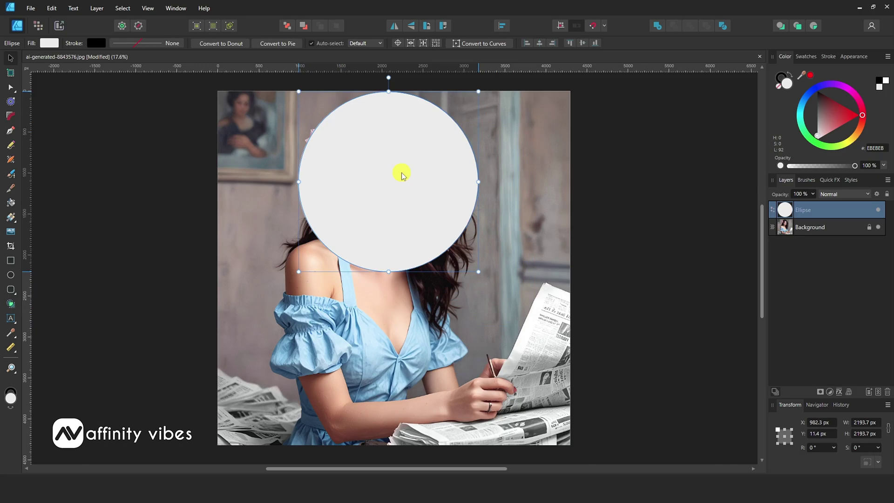
left_click(813, 193)
left_click_drag(813, 207, 782, 208)
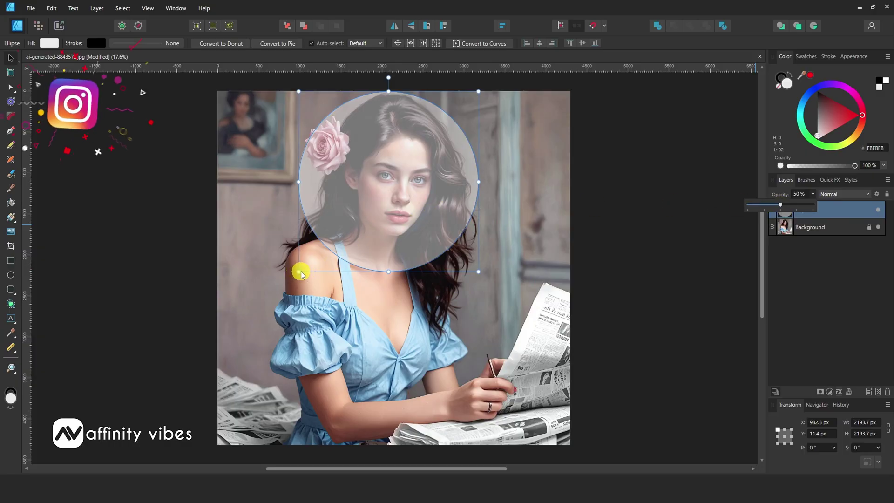
left_click(353, 216)
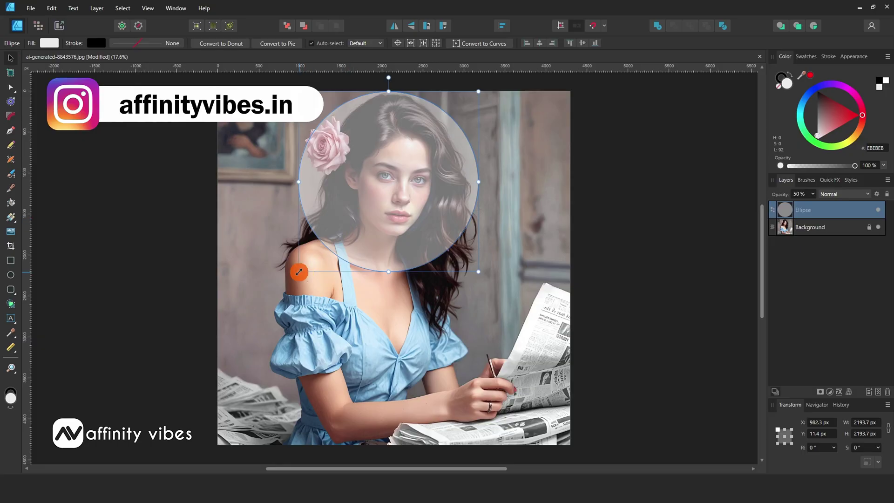
- Enlarge the circle slightly by its handles so it frames the face
left_click_drag(299, 271, 289, 275)
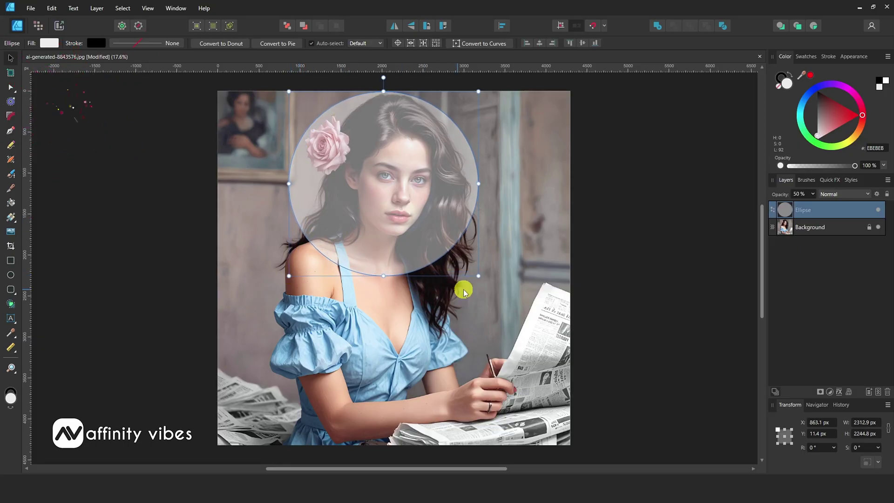
left_click_drag(479, 277, 483, 278)
left_click_drag(792, 209, 787, 226)
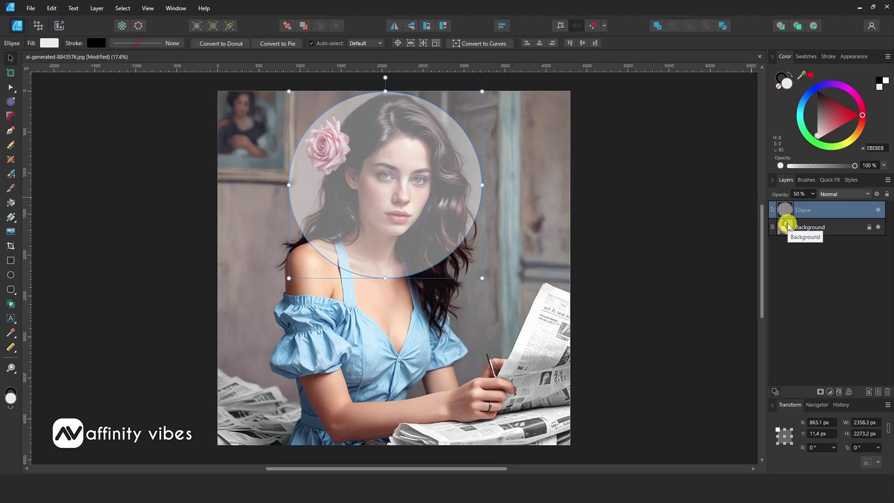
- Unlock the Background photo and clip it inside the Ellipse layer
left_click(869, 227)
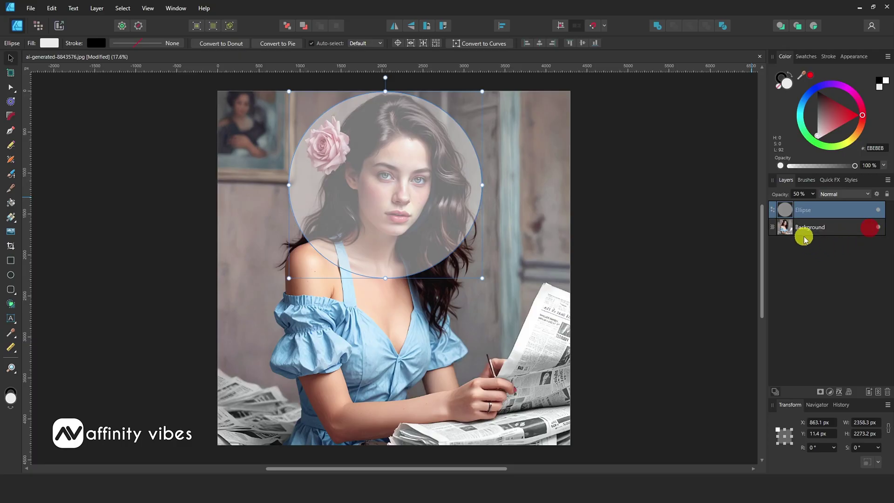
left_click(787, 228)
left_click_drag(785, 228, 783, 209)
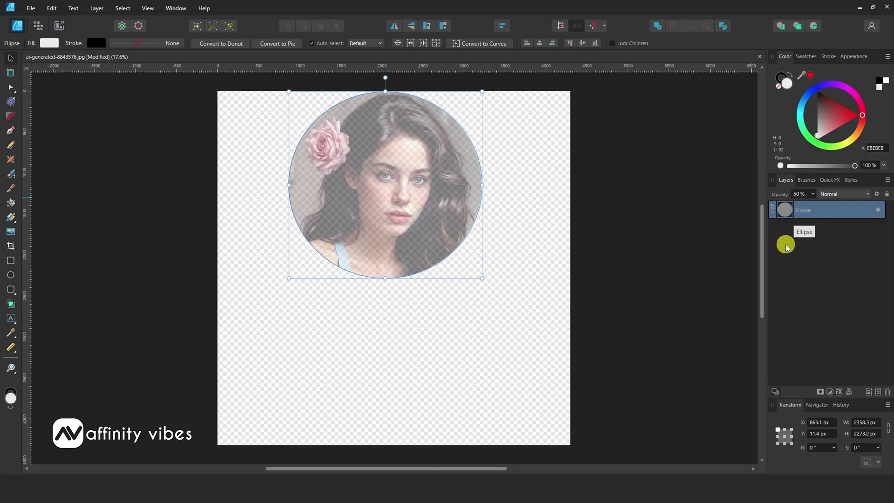
- Restore the circle to 100% opacity and move the portrait lower on the page
left_click(813, 194)
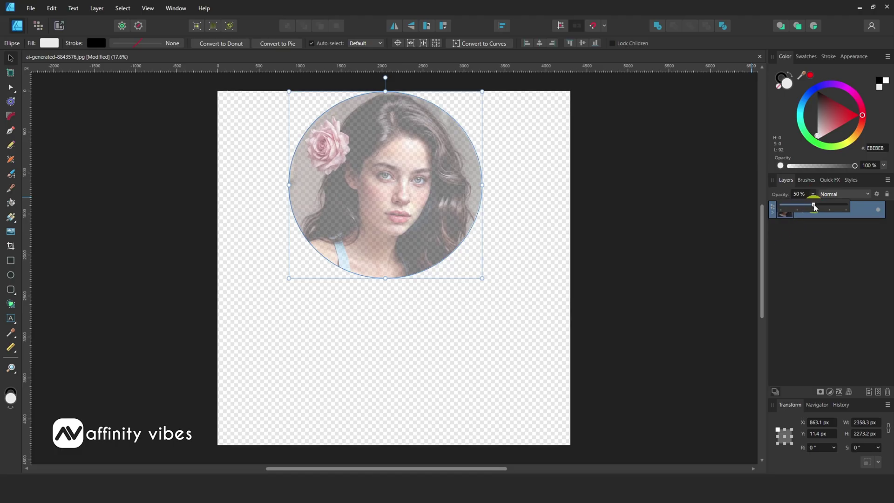
left_click_drag(814, 206, 853, 206)
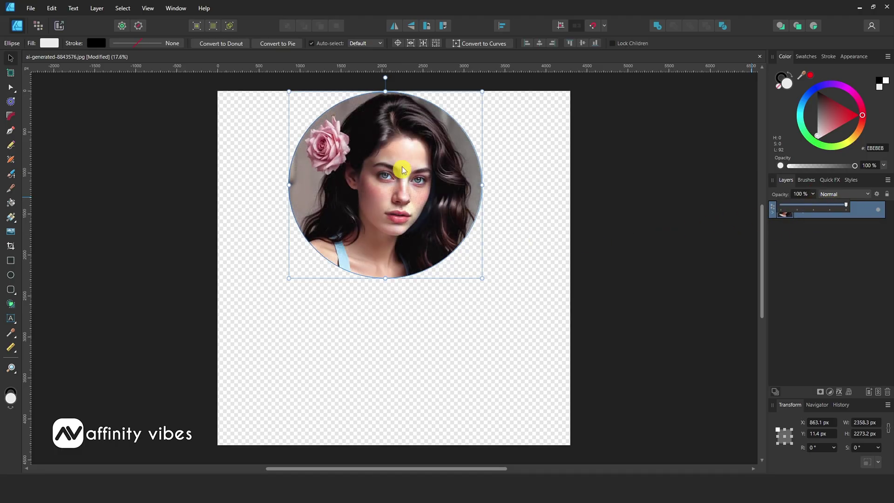
left_click(13, 58)
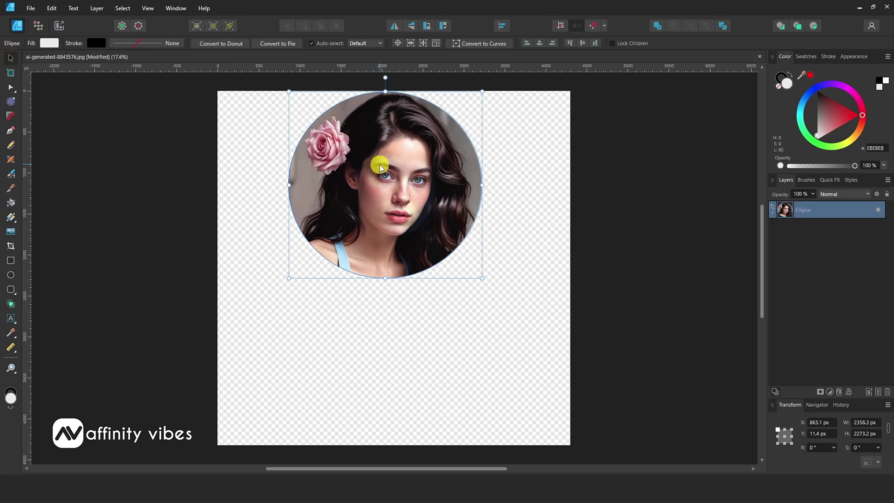
left_click_drag(380, 168, 385, 233)
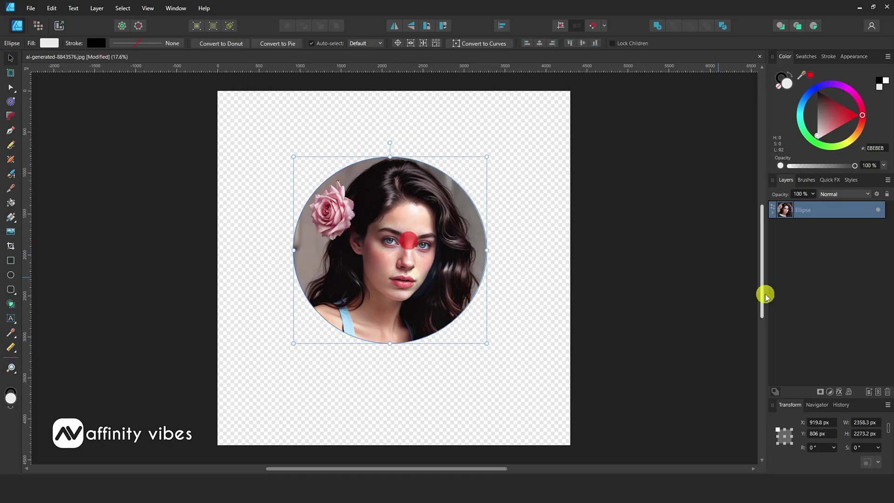
- Add a 44 px orange Outline effect to the circle
left_click(840, 392)
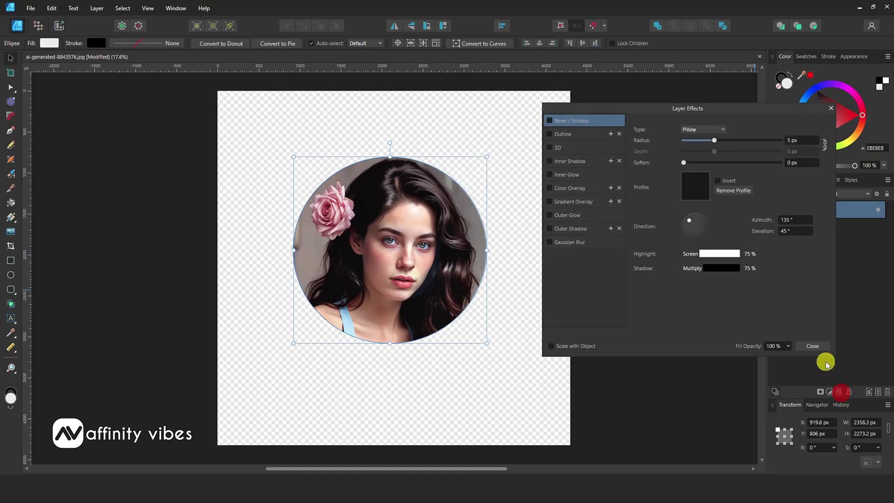
left_click_drag(585, 111, 613, 104)
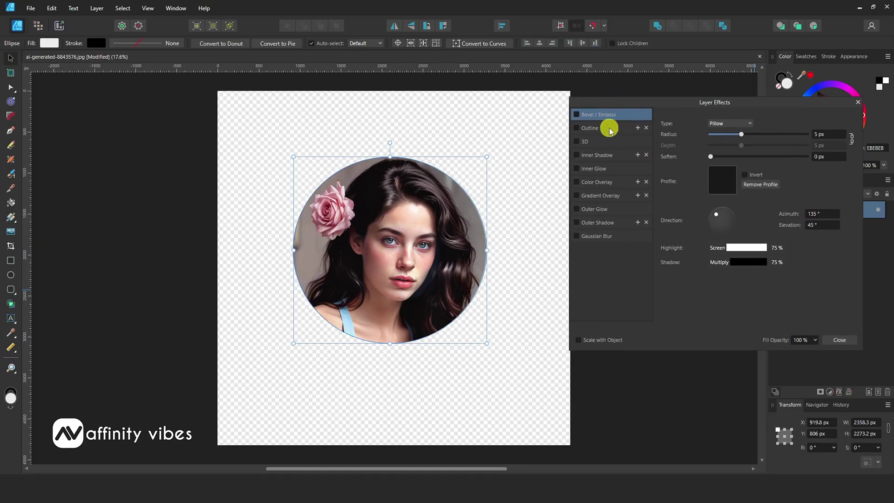
left_click(581, 131)
left_click_drag(708, 144, 798, 146)
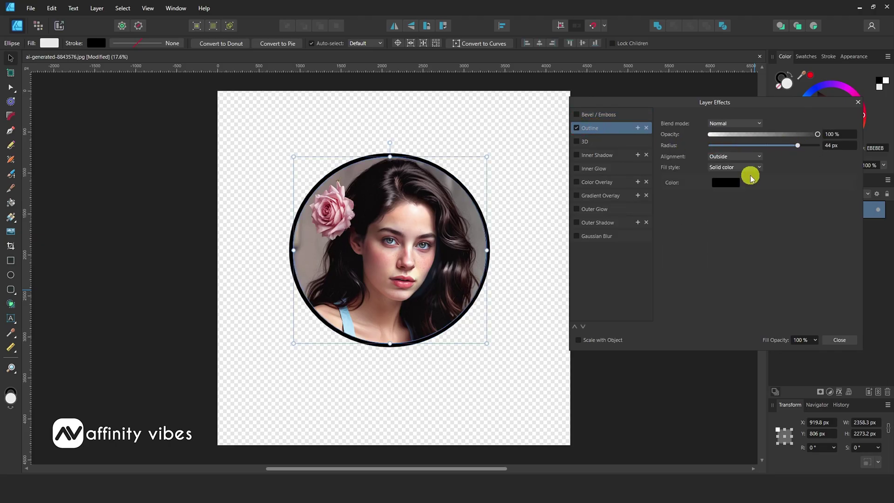
left_click(726, 182)
left_click(689, 253)
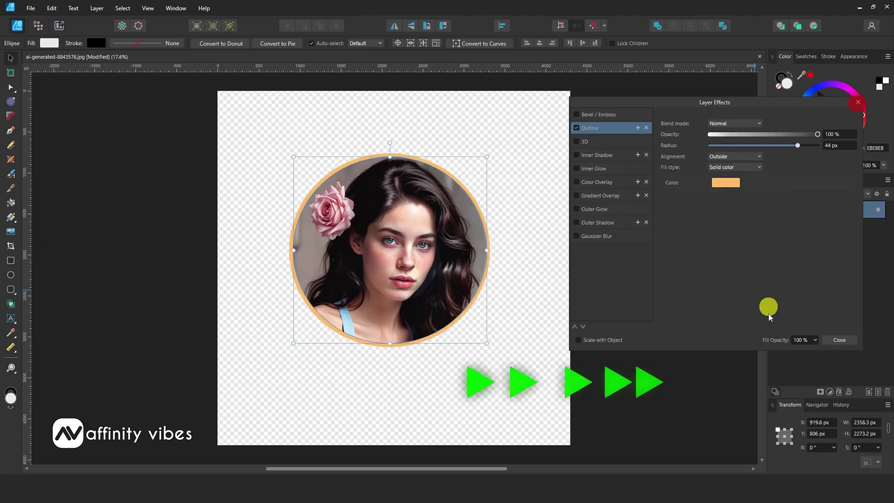
left_click(840, 340)
- Nudge the clipped photo up and right inside the circle
left_click(773, 210)
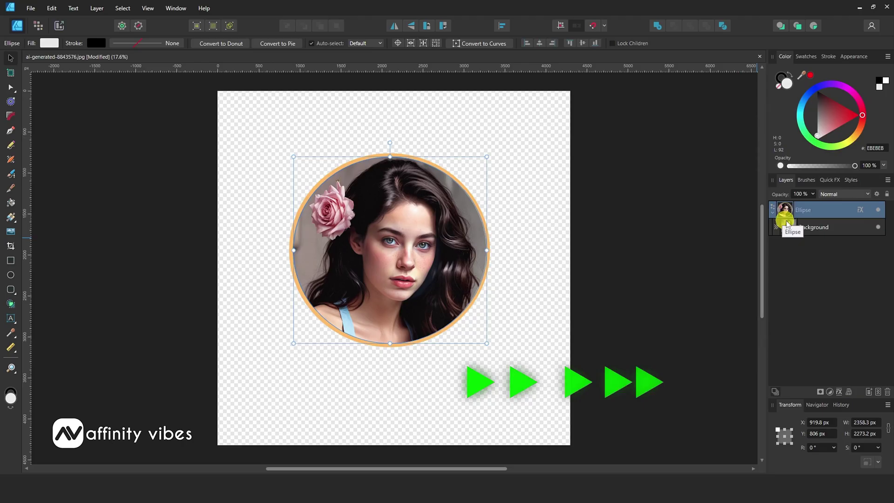
left_click(792, 227)
mouse_move(417, 244)
left_mouse_down()
mouse_move(436, 225)
mouse_move(429, 230)
mouse_move(393, 179)
mouse_move(415, 241)
left_mouse_up()
left_click(772, 208)
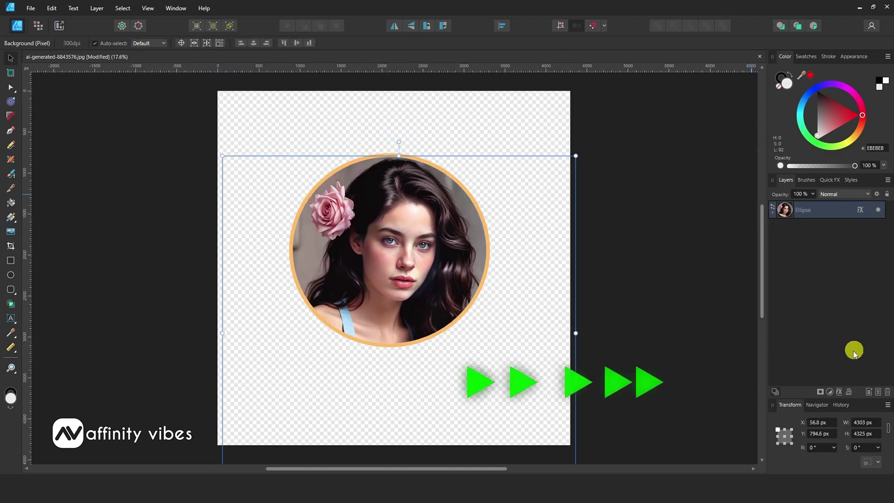
- Try an Outer Shadow with a softened edge and adjusted offset and intensity
left_click(860, 210)
left_click(605, 222)
left_click_drag(710, 145, 770, 157)
left_click_drag(710, 168, 794, 142)
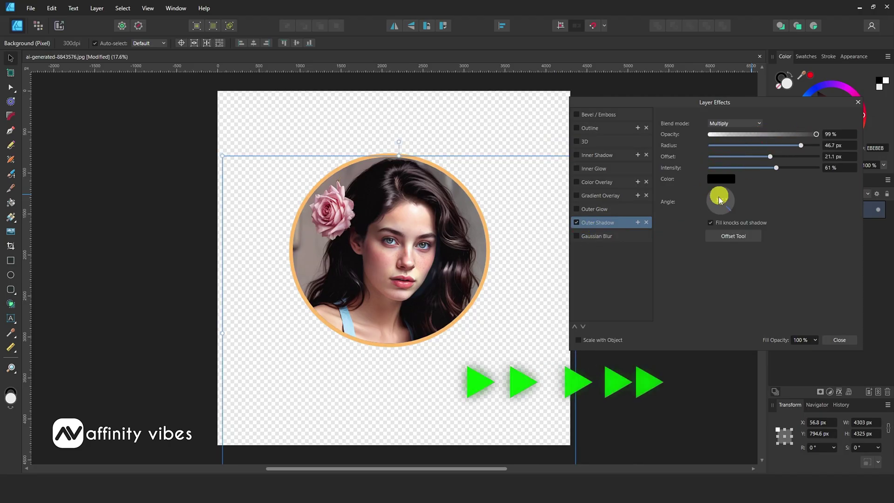
left_click(858, 102)
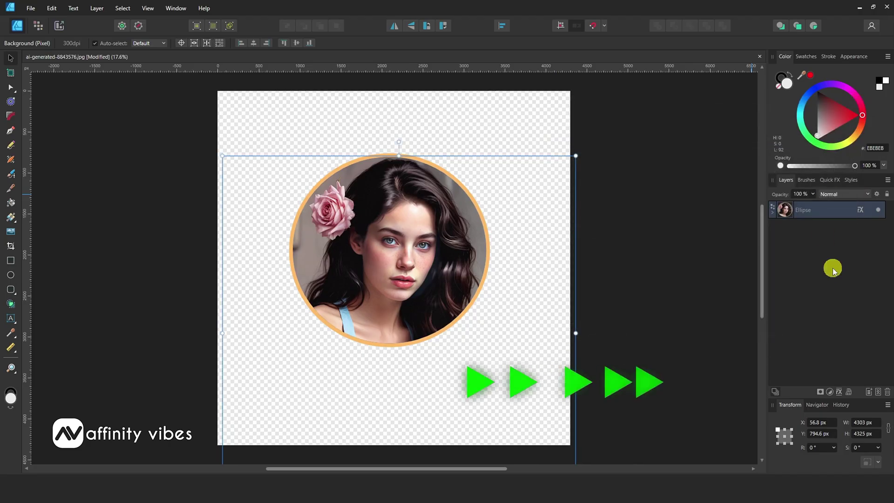
- Give the circle layer an Outer Shadow with wider blur and 45% intensity
left_click(792, 207)
left_click(839, 391)
left_click(597, 223)
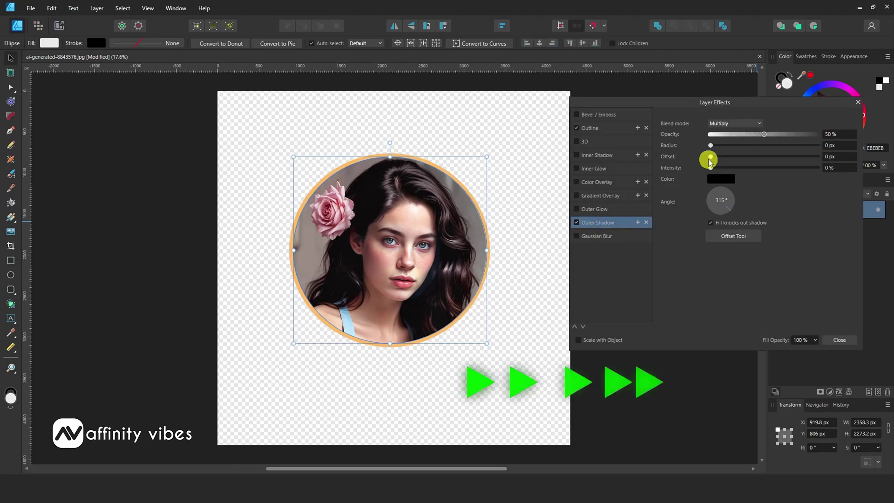
left_click_drag(711, 145, 808, 143)
left_click_drag(711, 167, 759, 168)
mouse_move(818, 156)
left_mouse_down()
mouse_move(790, 145)
mouse_move(805, 145)
left_mouse_up()
- Turn off the orange outline, then undo to bring it back
left_click(577, 128)
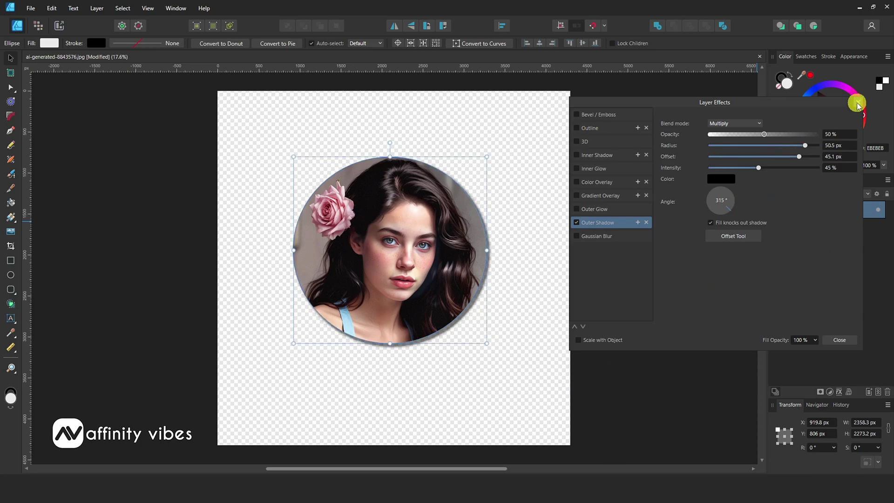
left_click(858, 102)
key("ctrl+z")
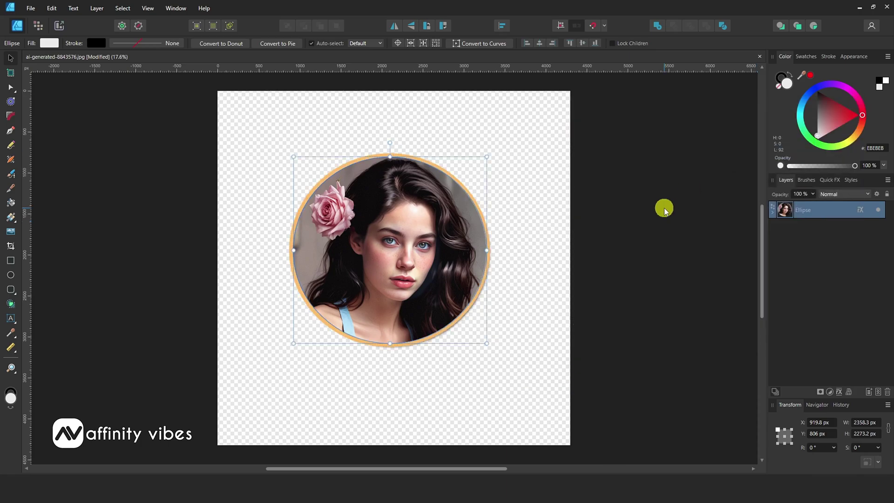
- Deselect the circle and change the export format from JPEG to PNG
left_click(190, 135)
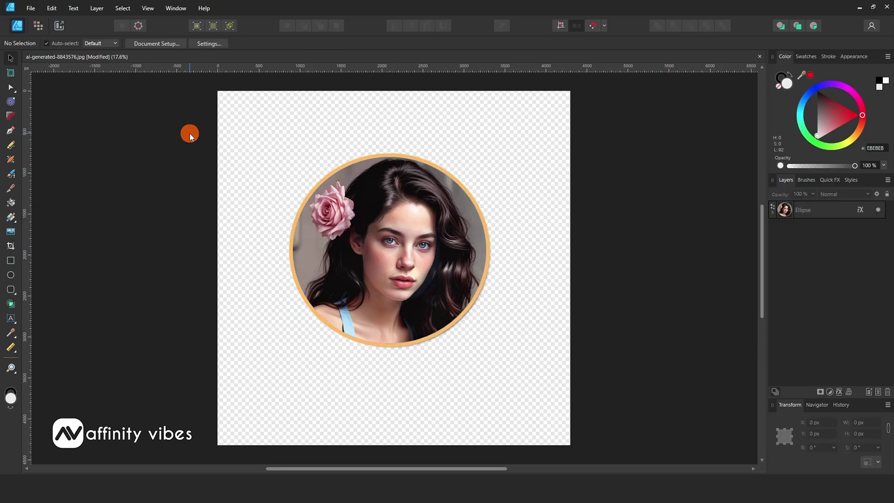
left_click(31, 9)
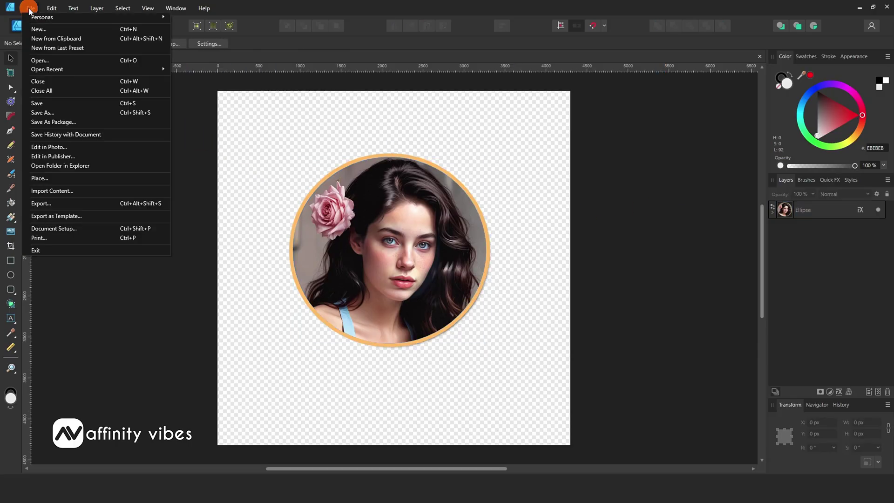
left_click(51, 204)
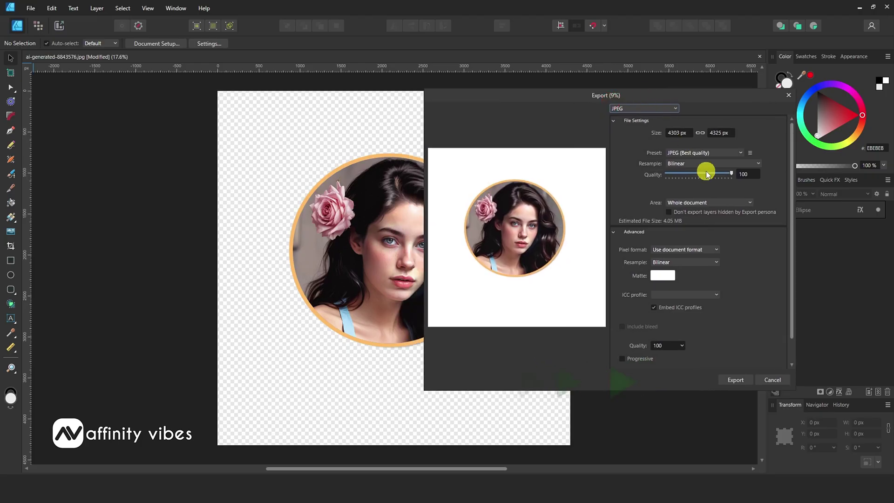
left_click_drag(535, 100, 377, 104)
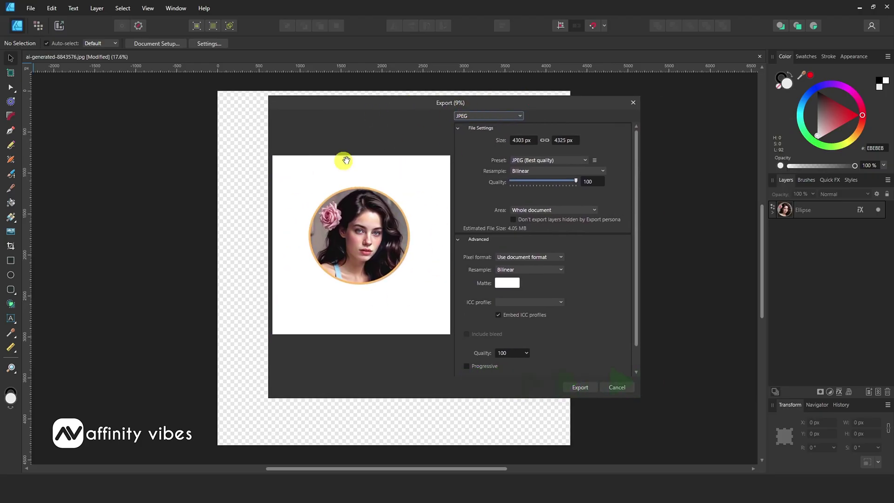
left_click(515, 117)
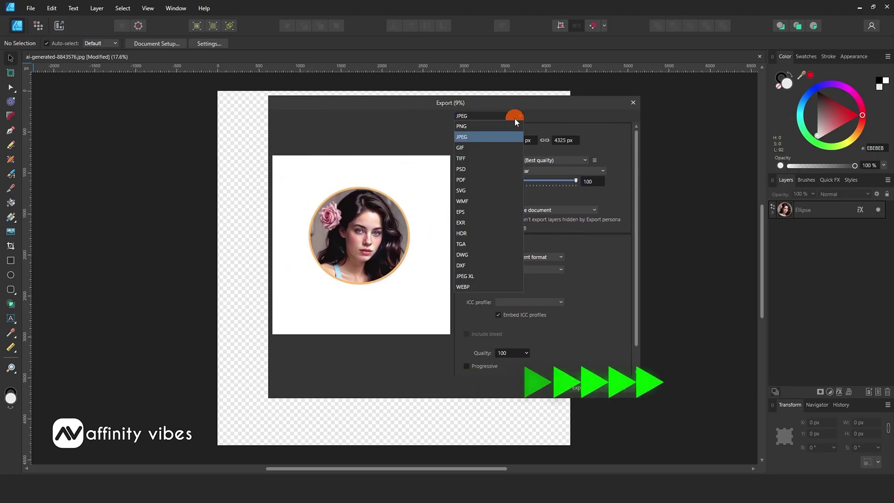
left_click(467, 126)
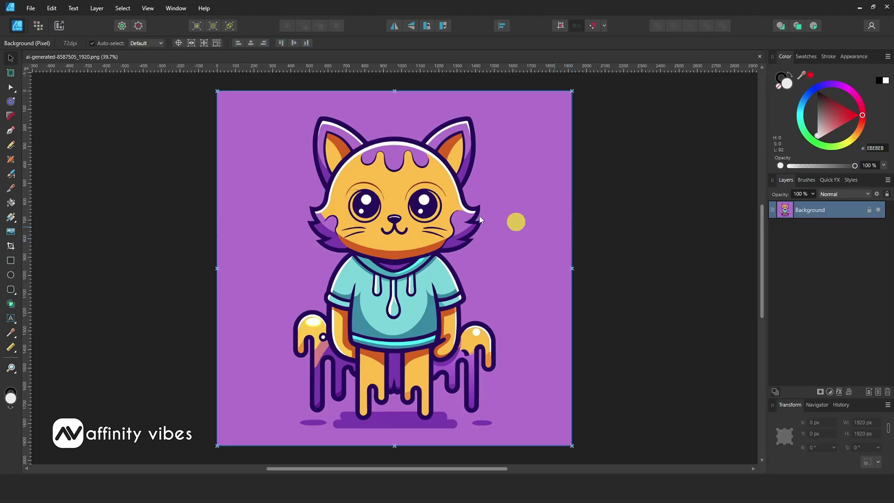
- Open the File menu for the cat document
left_click(31, 8)
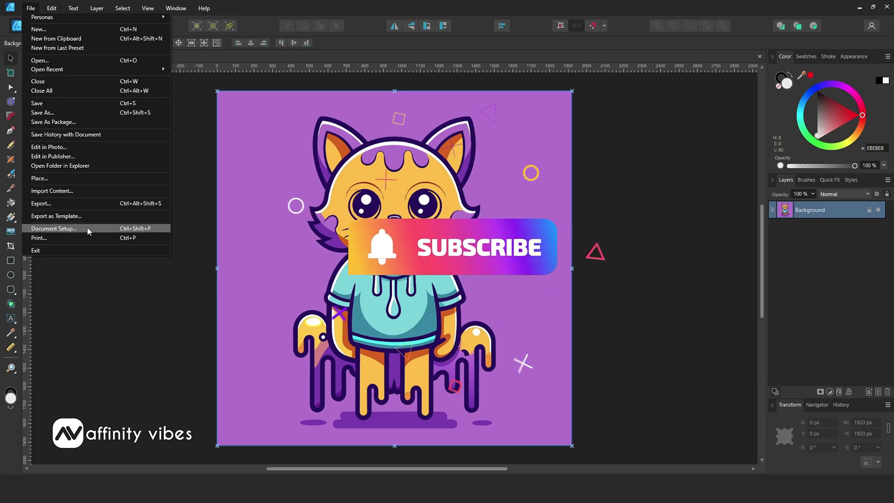
- Open Document Setup, check Dimensions, then view the Color tab's RGB/8 format list
left_click(100, 228)
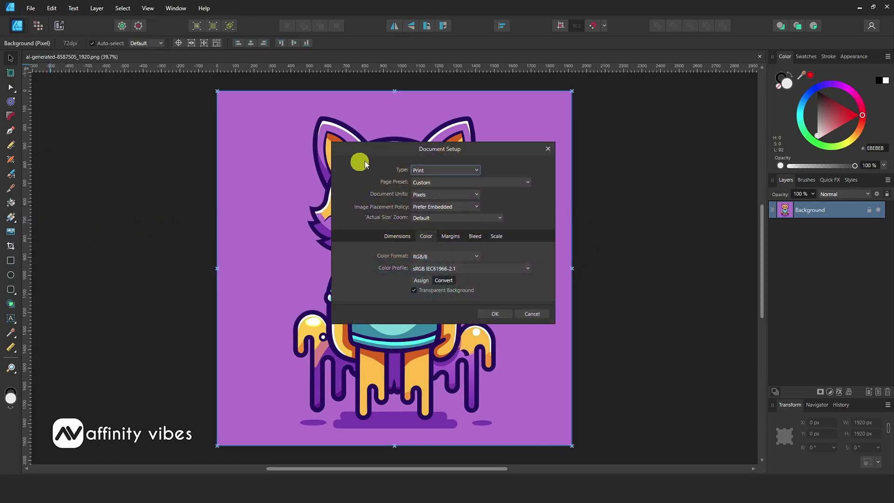
left_click(389, 236)
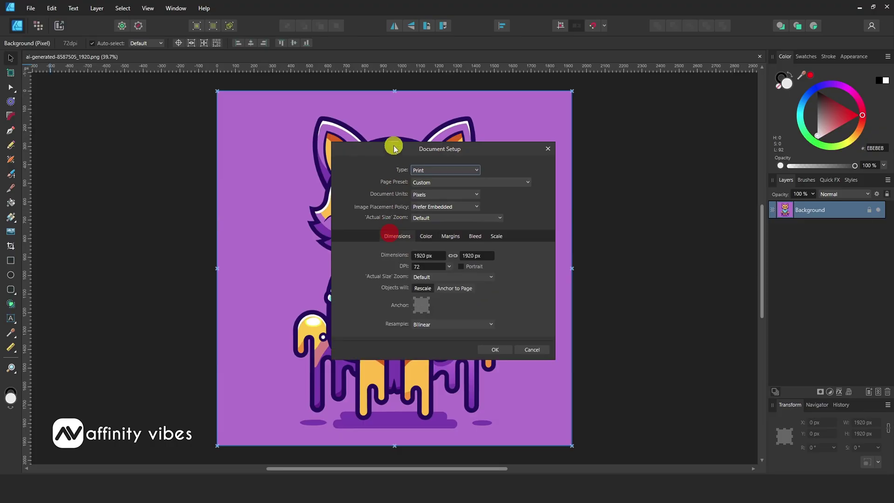
left_click_drag(393, 146, 410, 128)
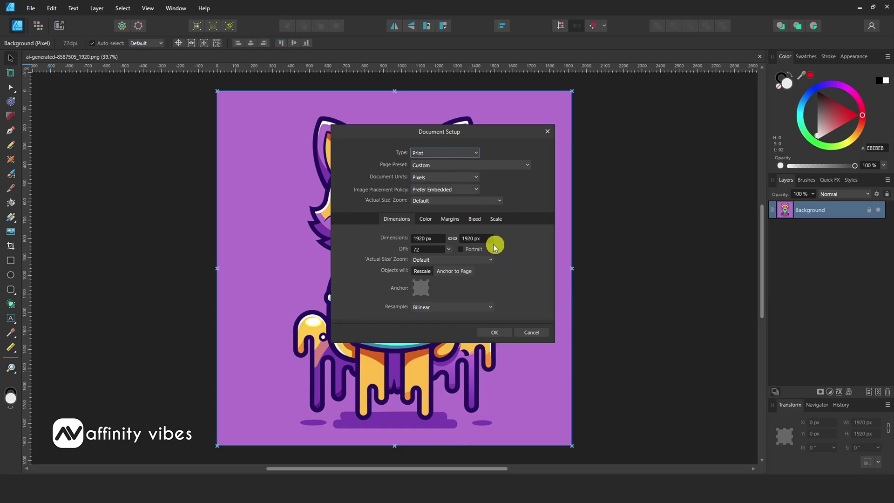
left_click(427, 222)
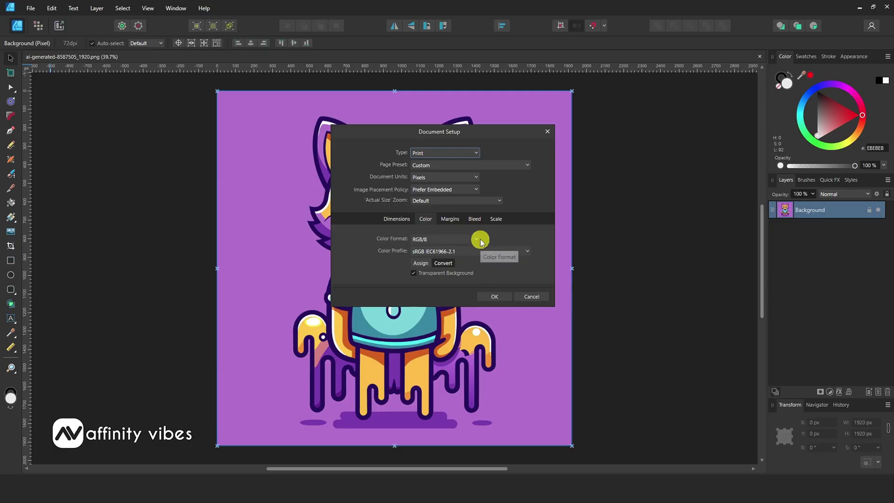
left_click(477, 240)
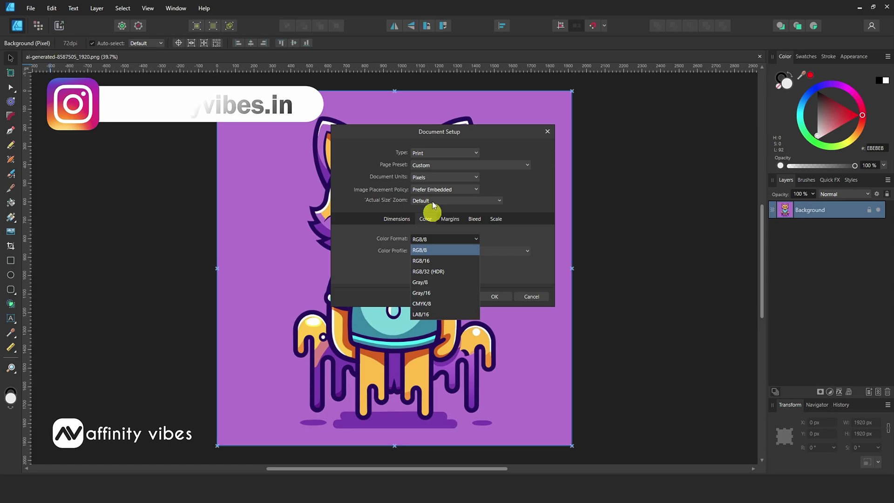
- Set the Color Format to CMYK/8 and confirm with OK
left_click(415, 131)
left_click_drag(415, 130, 564, 122)
left_click(614, 229)
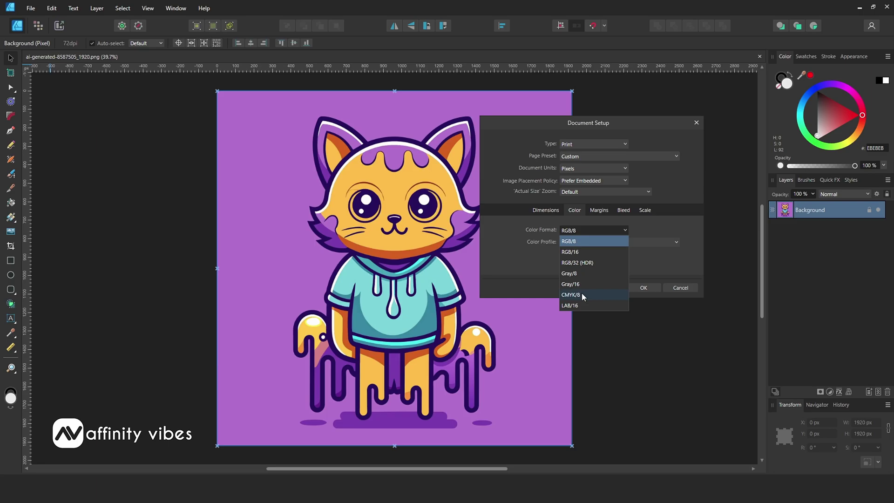
left_click(582, 295)
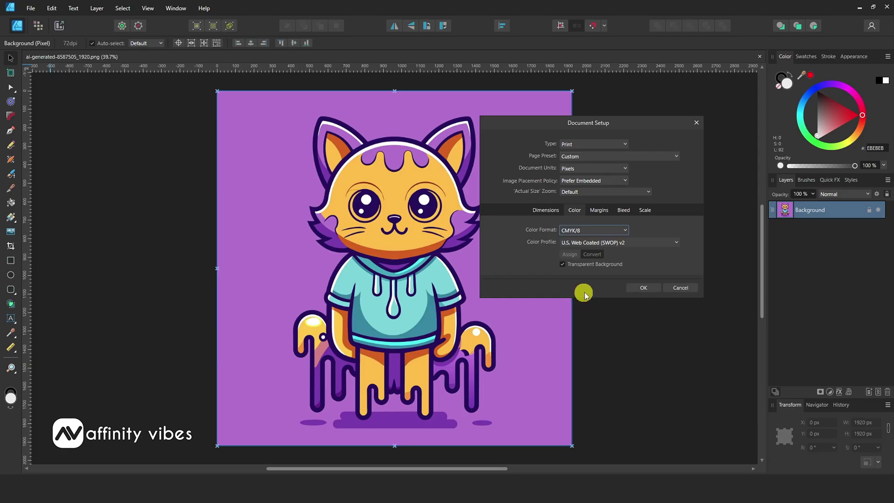
left_click(647, 287)
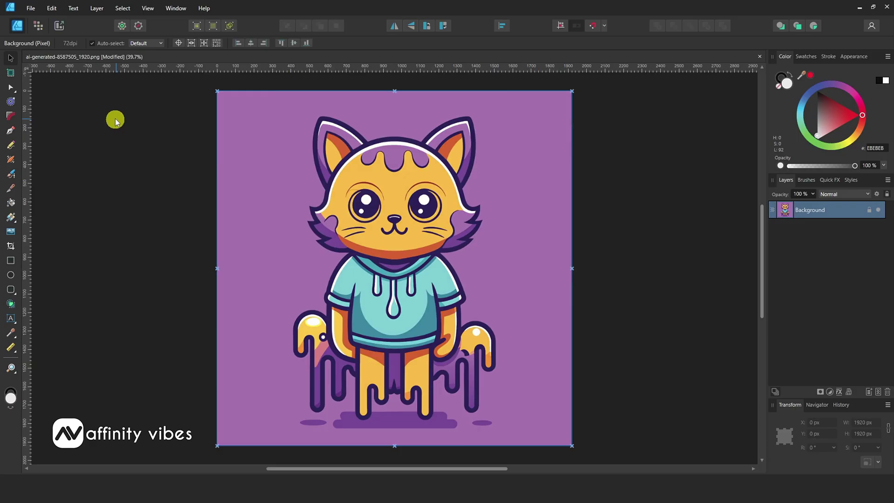
left_click(51, 8)
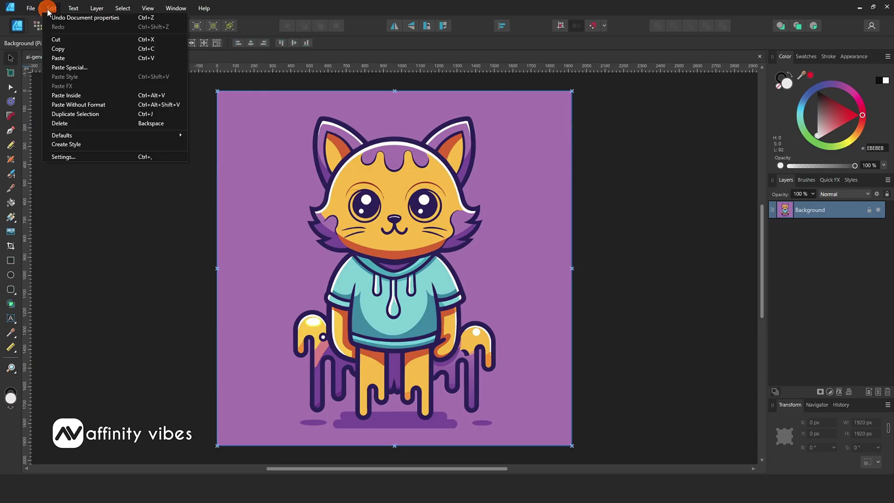
left_click(72, 20)
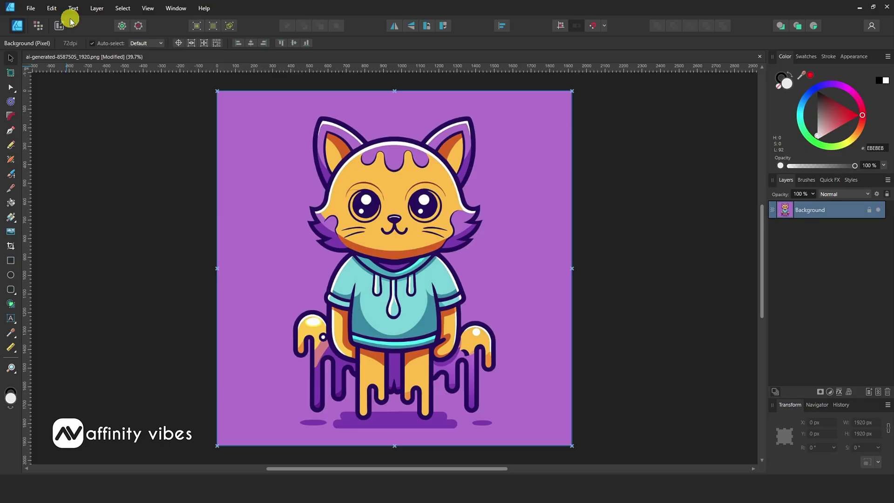
left_click(50, 8)
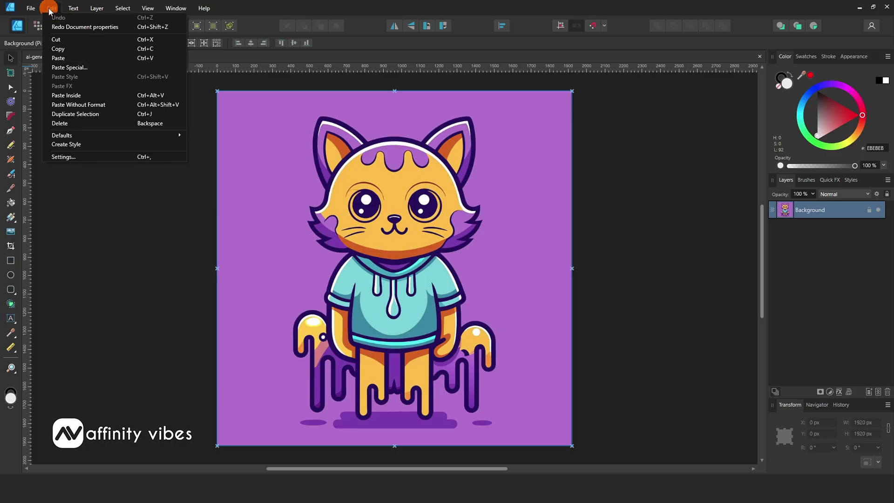
left_click(64, 27)
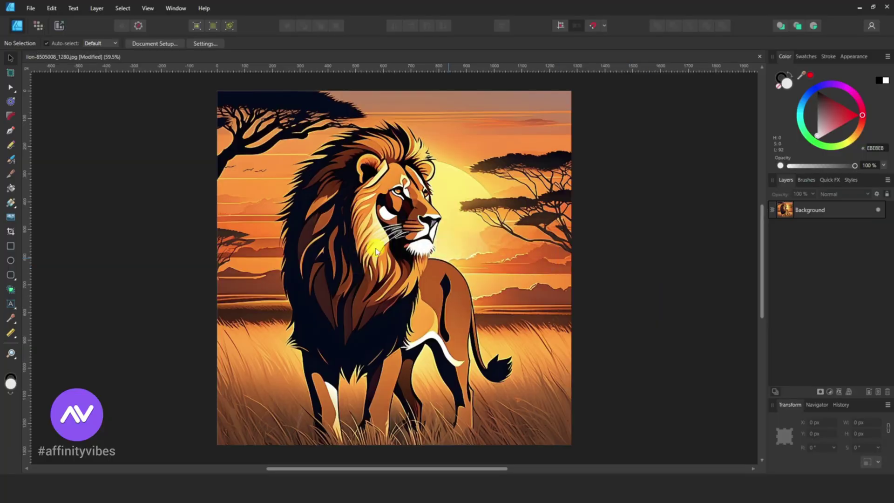
- Export the lion as PDF and scroll to the Password Protection options
left_click(31, 8)
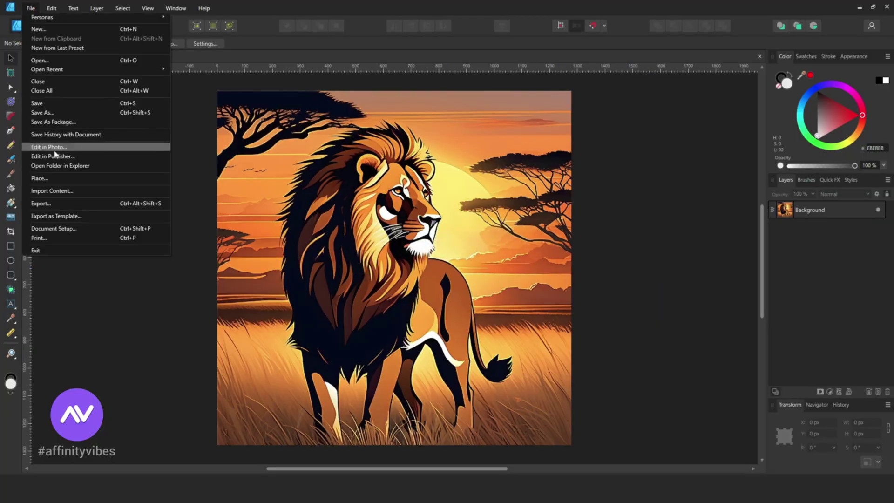
left_click(61, 207)
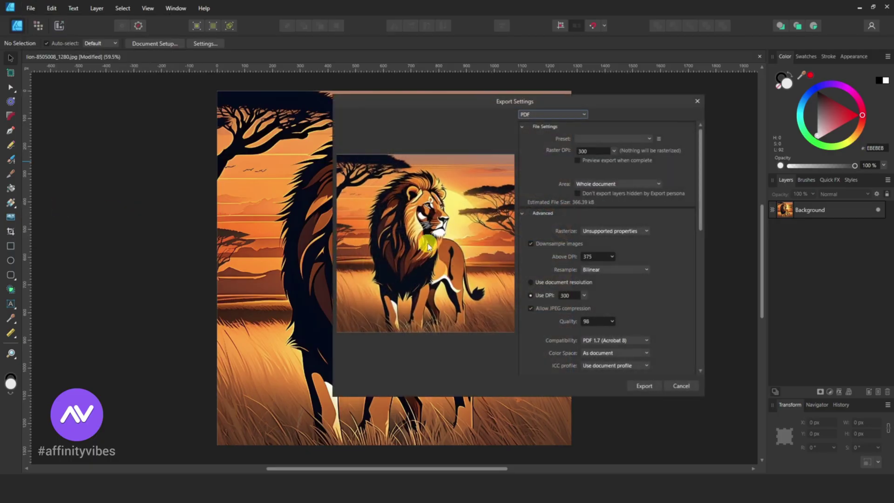
left_click(541, 115)
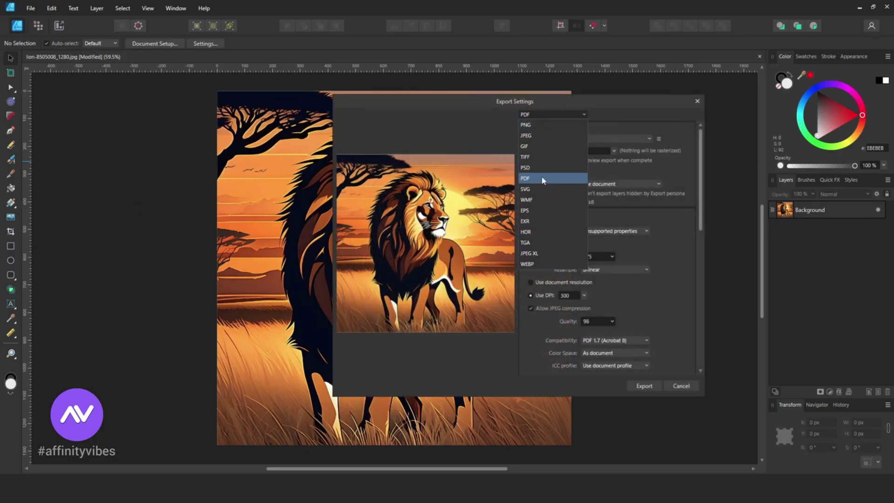
left_click(555, 179)
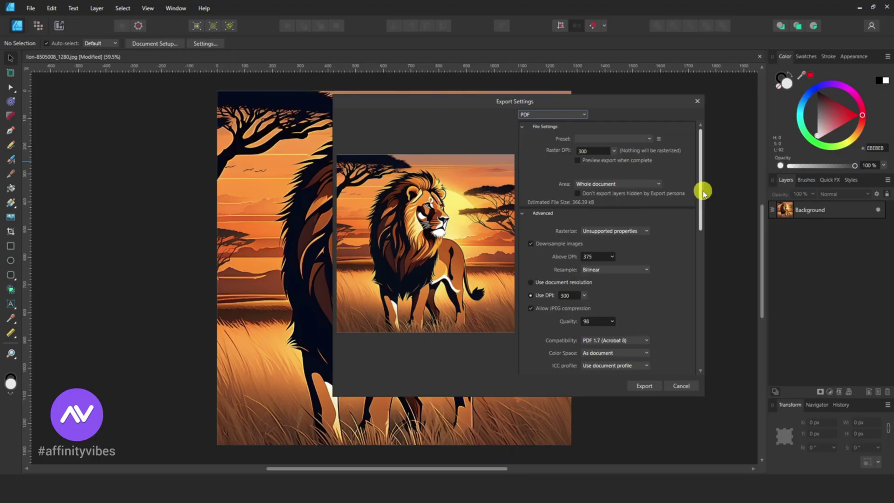
scroll(698, 228, "down", 10)
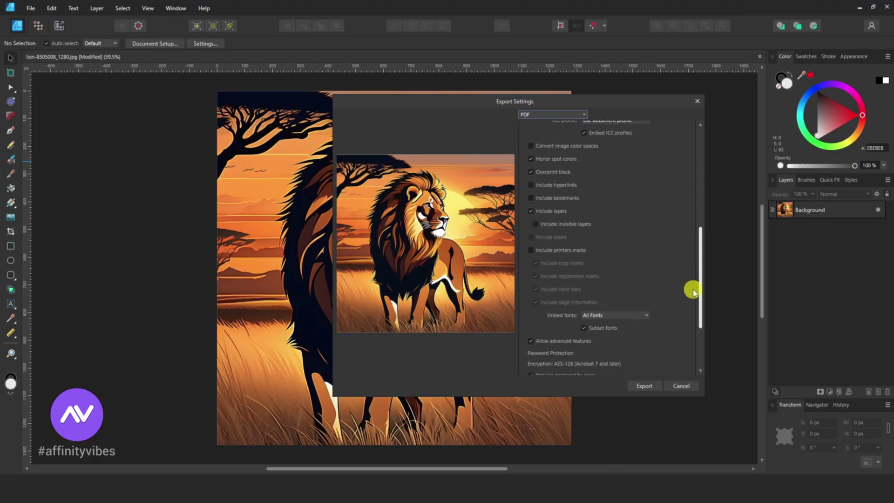
left_click_drag(697, 276, 697, 296)
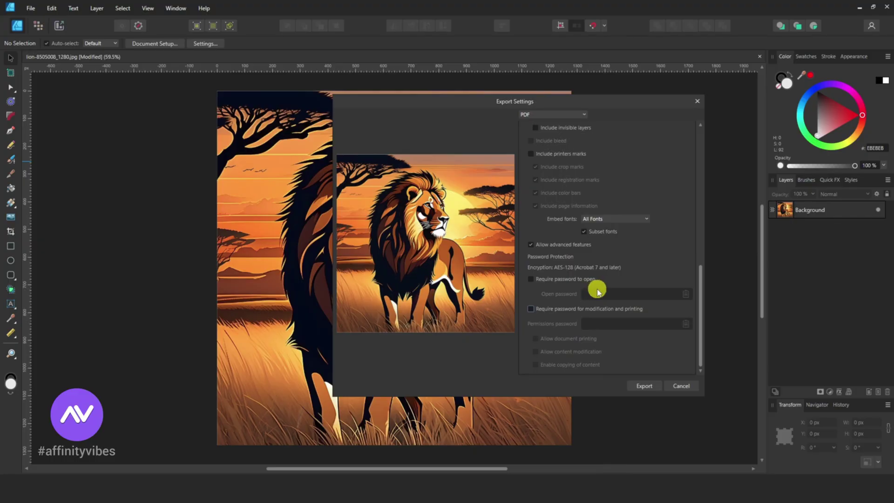
- Require passwords to open and to modify/print, enter the permissions password, and export
left_click(530, 279)
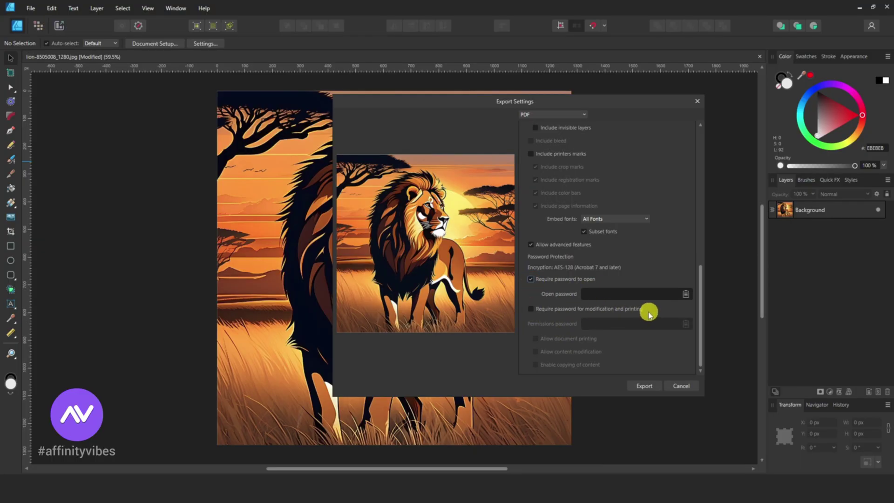
left_click(530, 309)
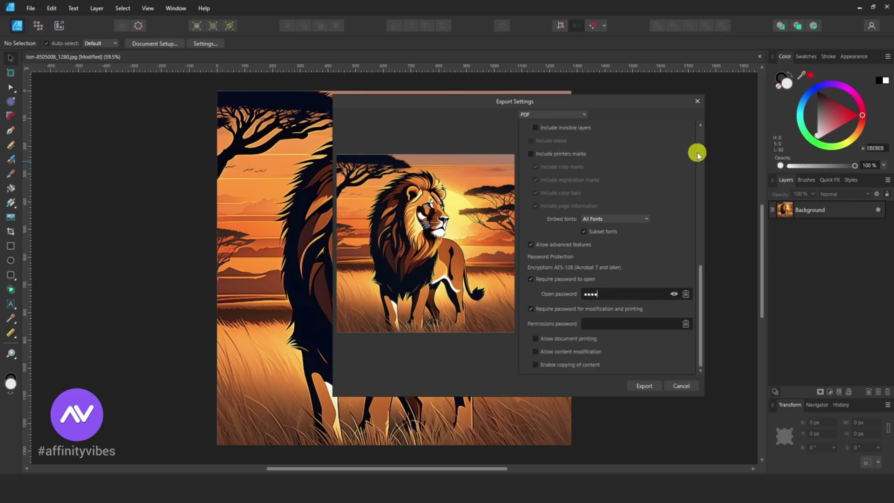
left_click(674, 294)
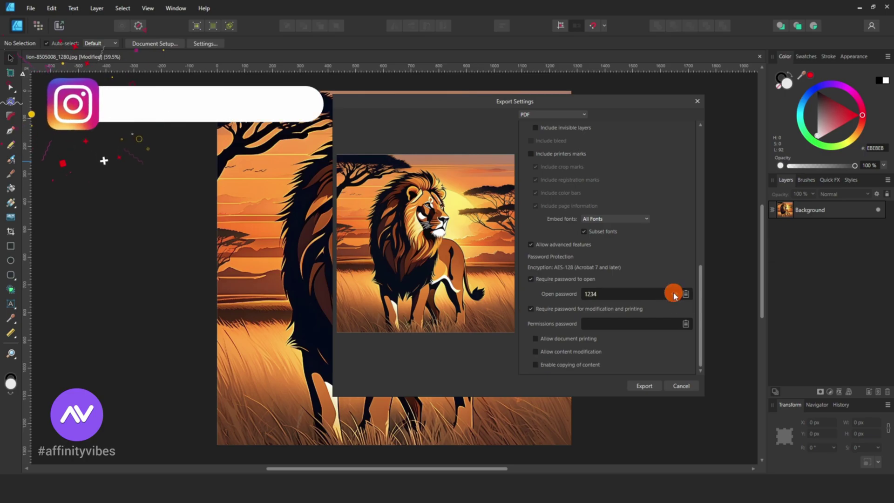
left_click(674, 294)
left_click(608, 325)
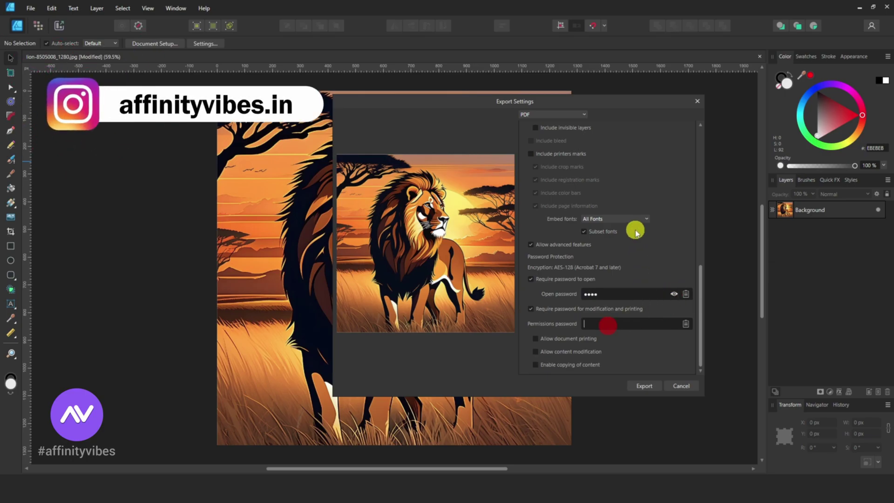
type("1234")
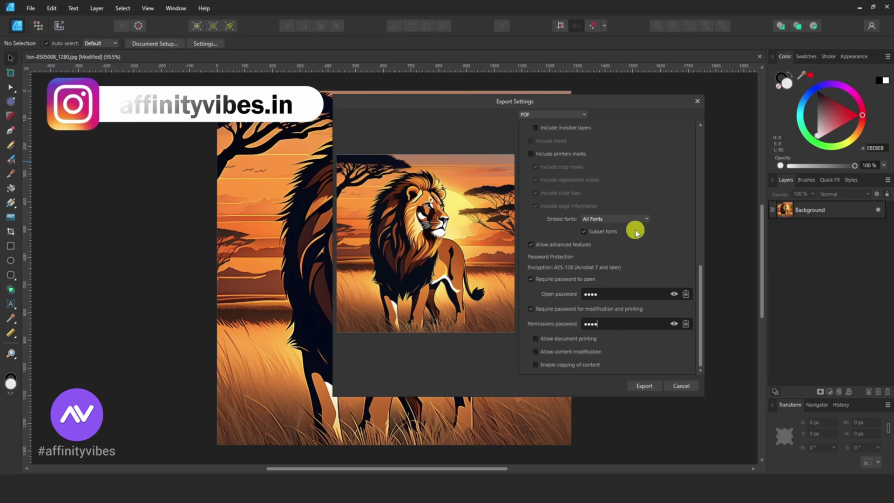
left_click(674, 324)
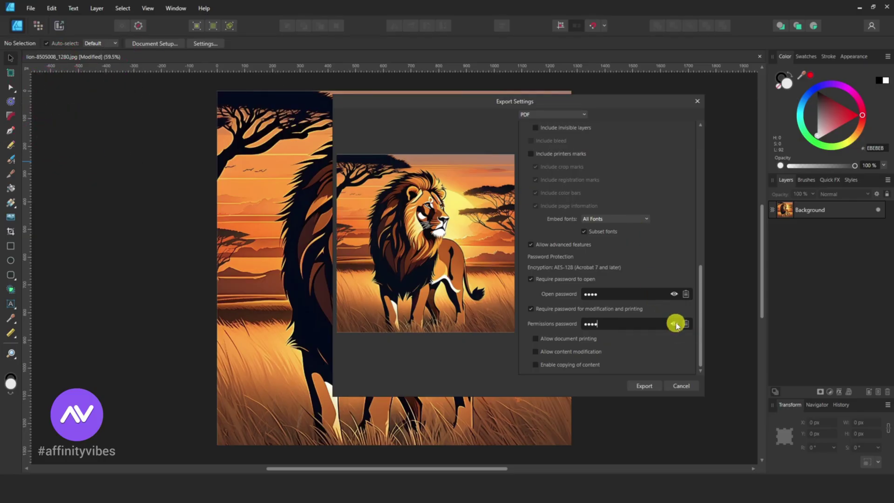
left_click(645, 387)
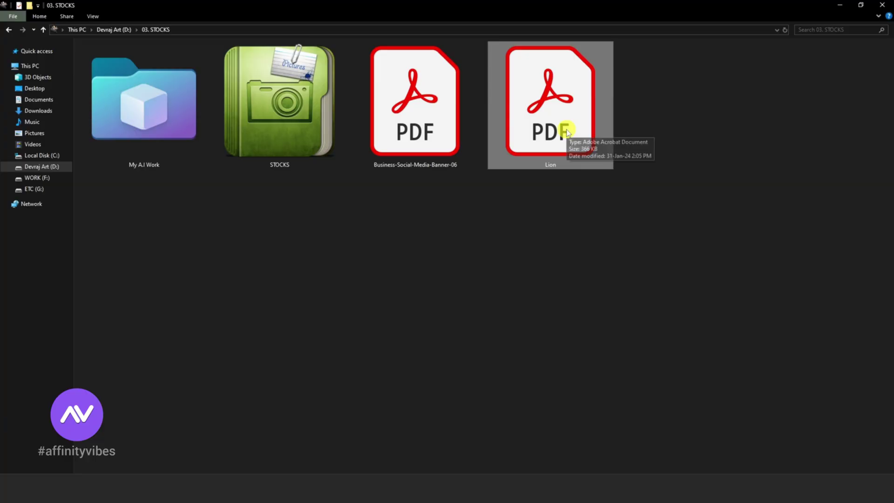
- Open Lion.pdf from File Explorer and enter a password at its document-open prompt
double_click(567, 133)
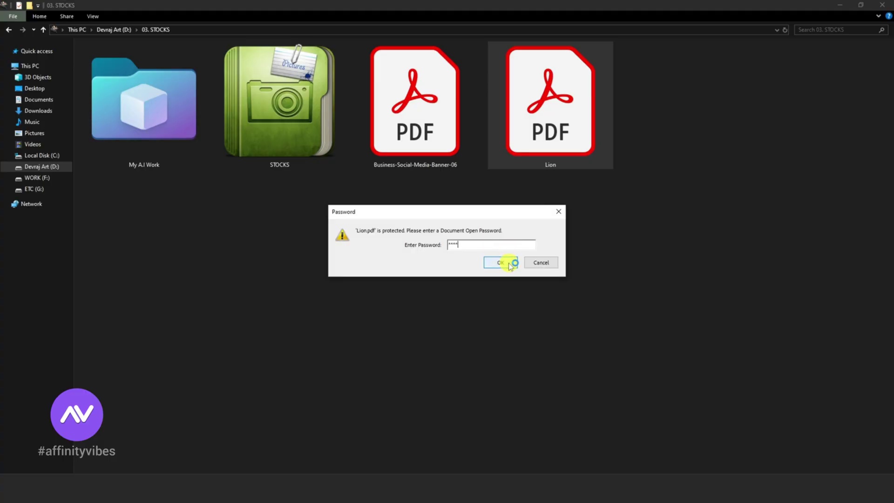
left_click_drag(473, 246, 419, 243)
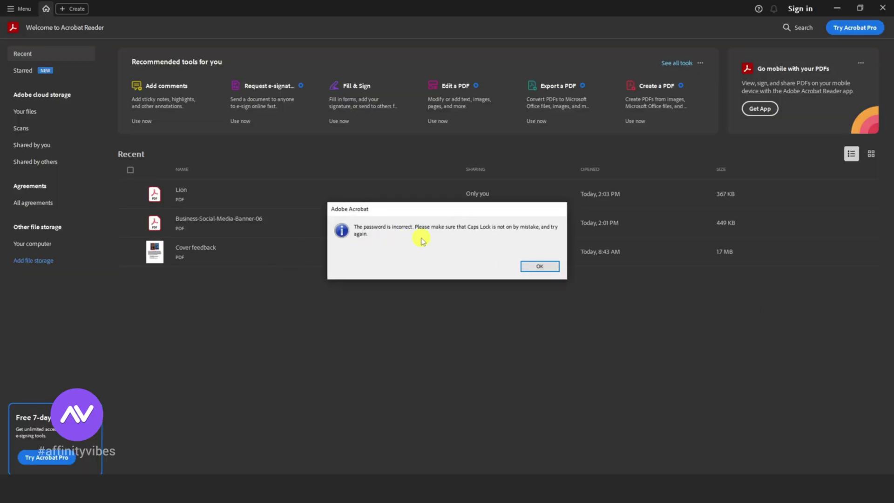
- Retry the Lion.pdf password to open the secured document, then close Acrobat Reader
left_click(552, 269)
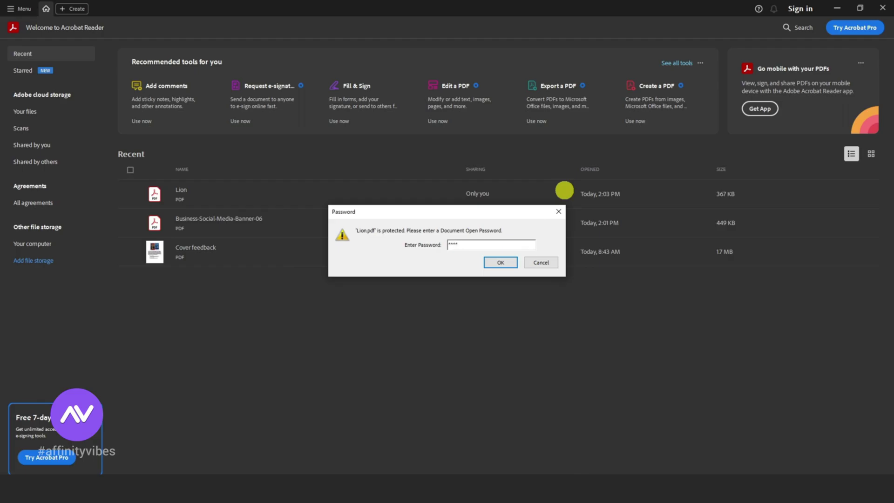
left_click(500, 262)
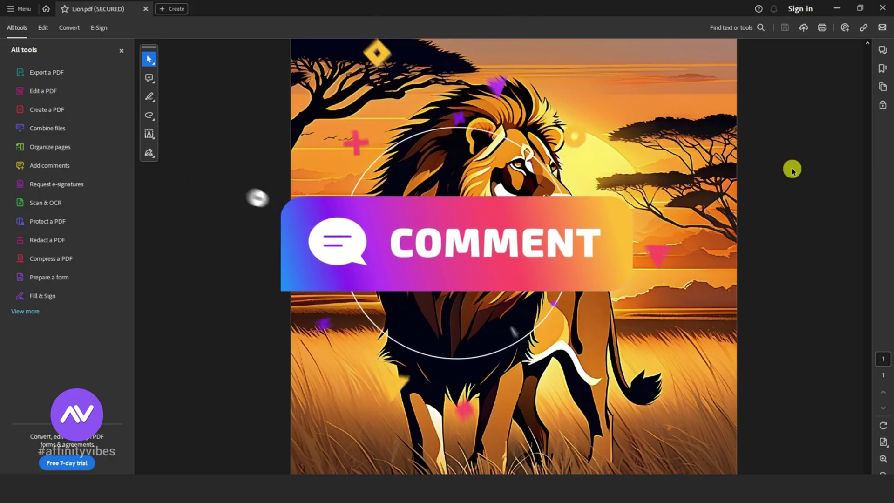
left_click(877, 11)
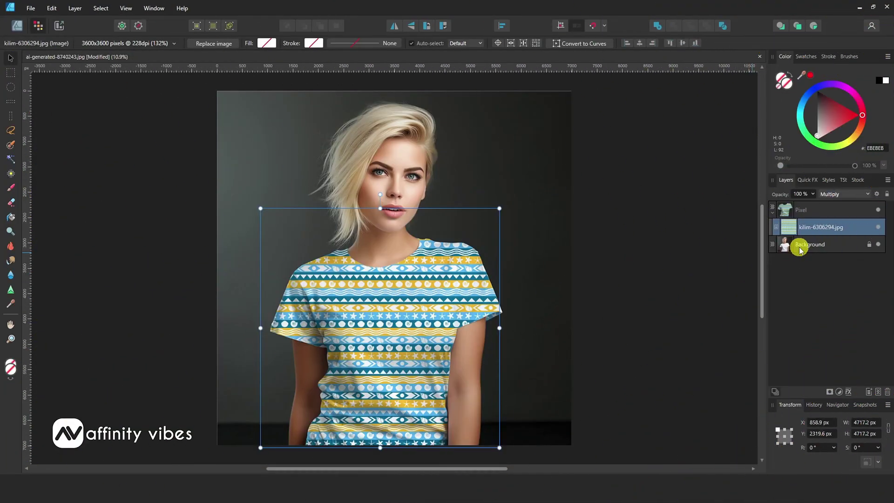
- Select the T-shirt photo's Background layer, zoom in, and enter Pixel Persona
left_click(800, 250)
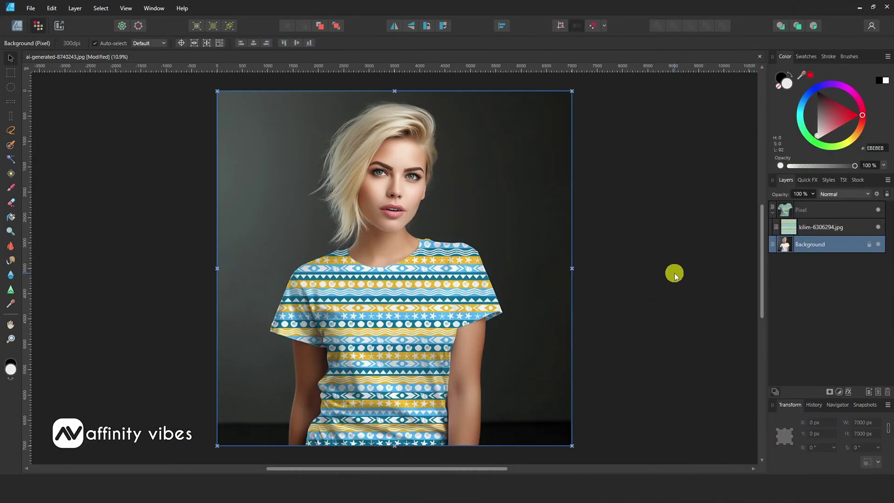
key("ctrl+plus")
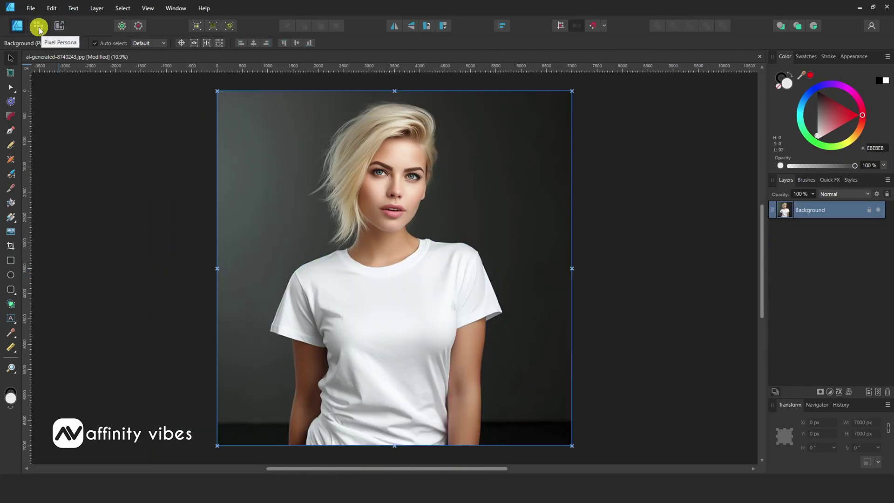
left_click(38, 27)
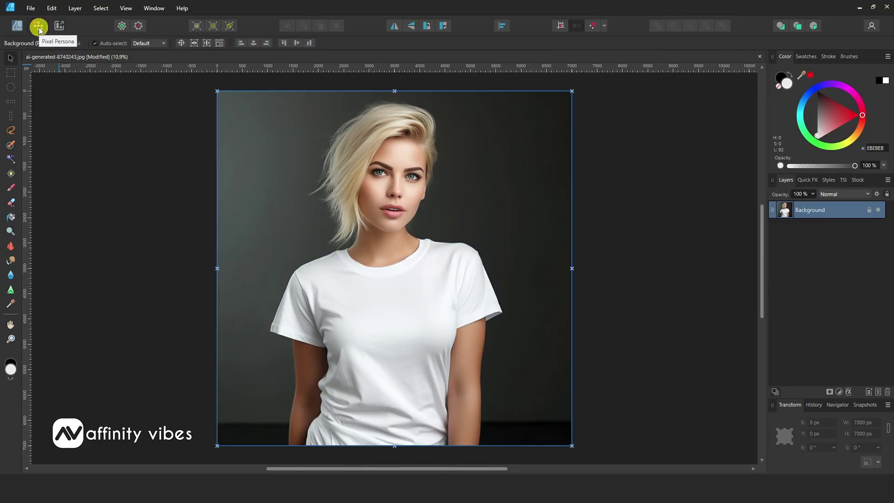
- Paint a Selection Brush selection over the white shirt from neckline down to hem
left_click(11, 147)
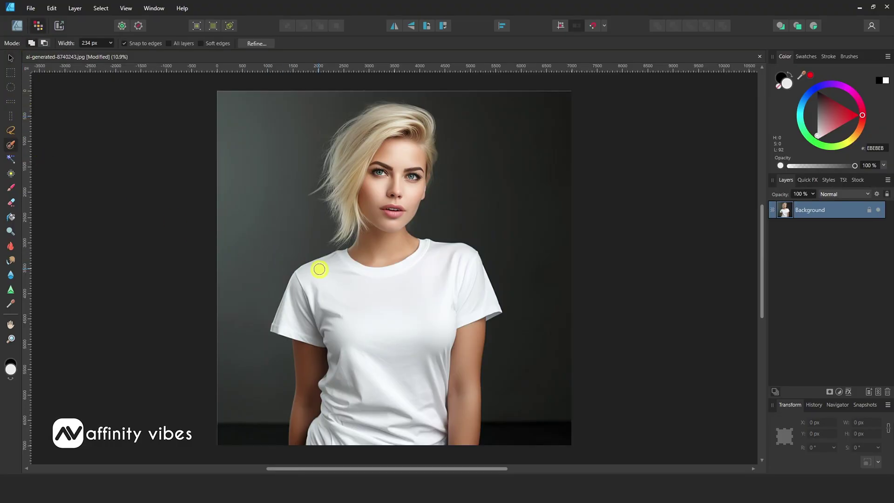
left_click_drag(332, 270, 363, 277)
mouse_move(331, 329)
left_mouse_down()
mouse_move(351, 349)
mouse_move(344, 419)
mouse_move(357, 429)
mouse_move(402, 331)
left_mouse_up()
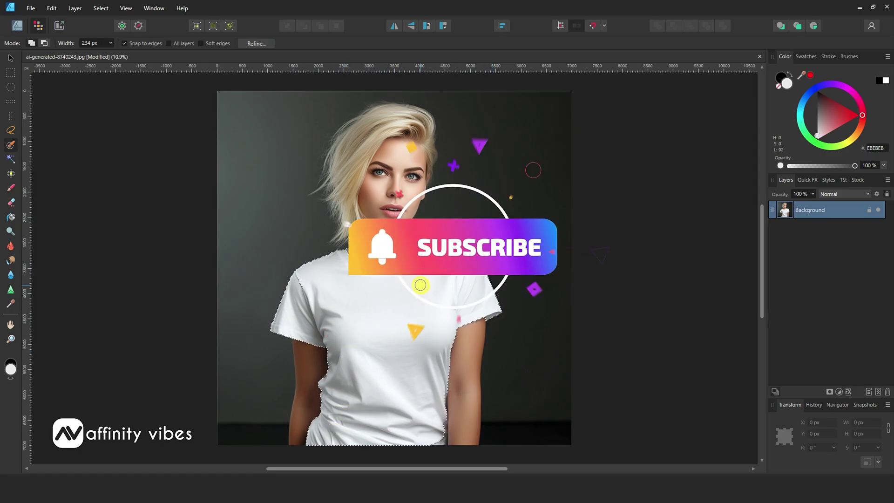
left_click_drag(425, 426, 437, 440)
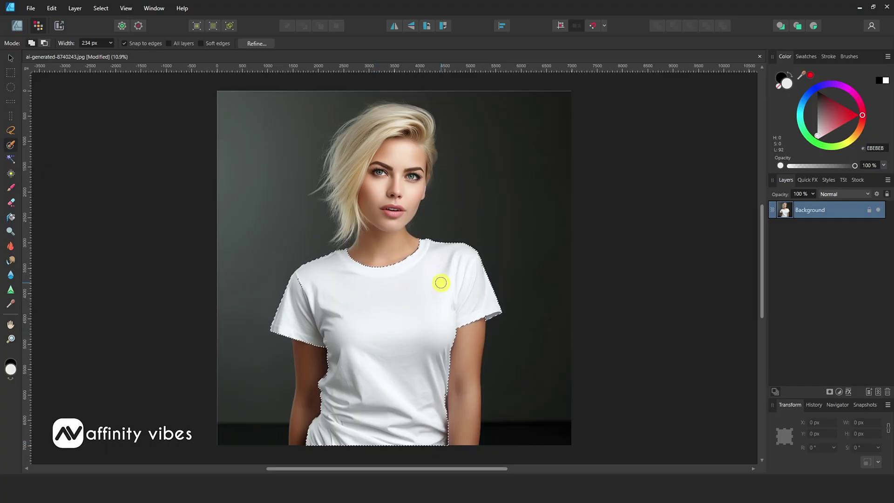
- Refine the shirt selection with Output set to New layer and apply it
key("v")
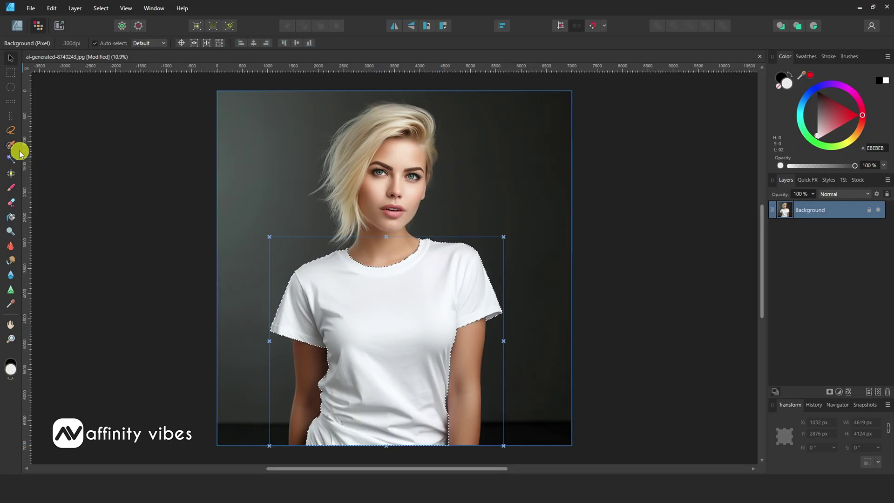
left_click(10, 144)
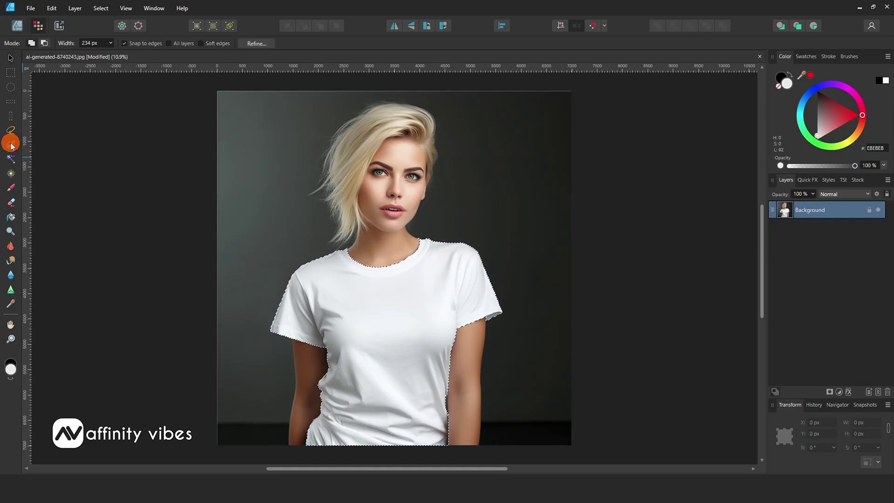
left_click(253, 45)
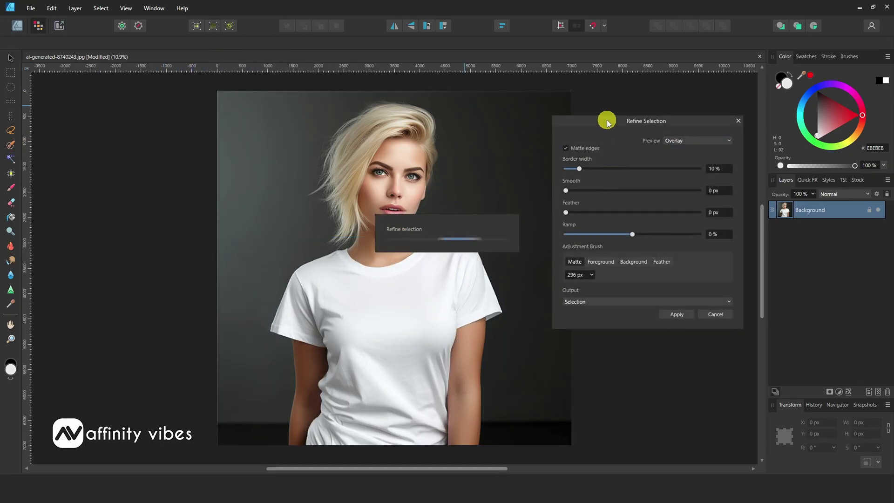
left_click_drag(608, 122, 573, 96)
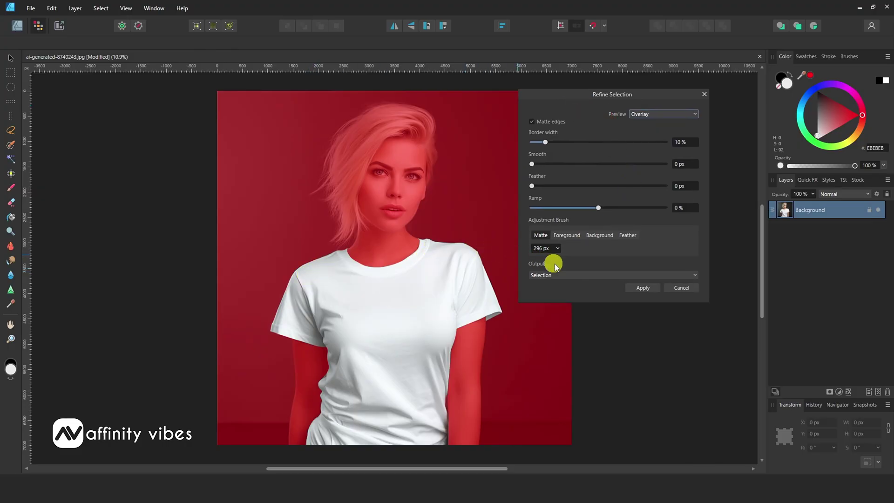
left_click(567, 275)
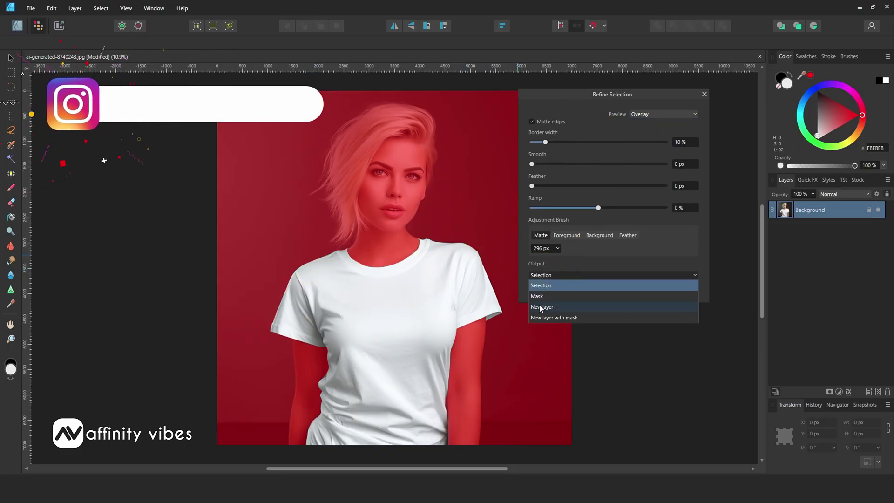
left_click(562, 305)
left_click(634, 288)
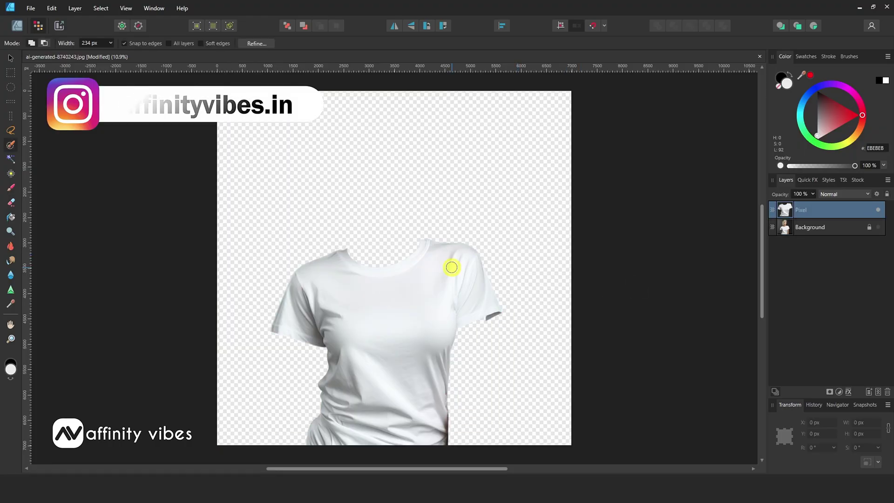
- Toggle the Background photo's visibility to check the cut-out shirt, leaving it visible
left_click(879, 227)
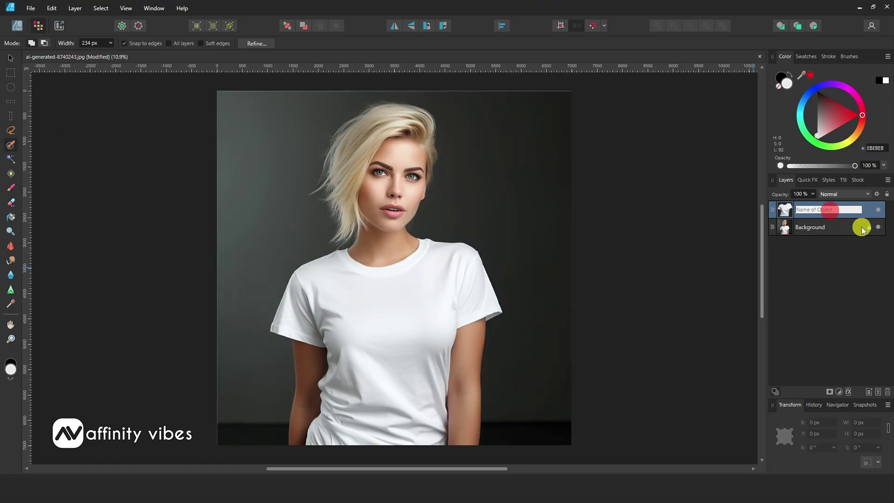
left_click(878, 227)
left_click(878, 228)
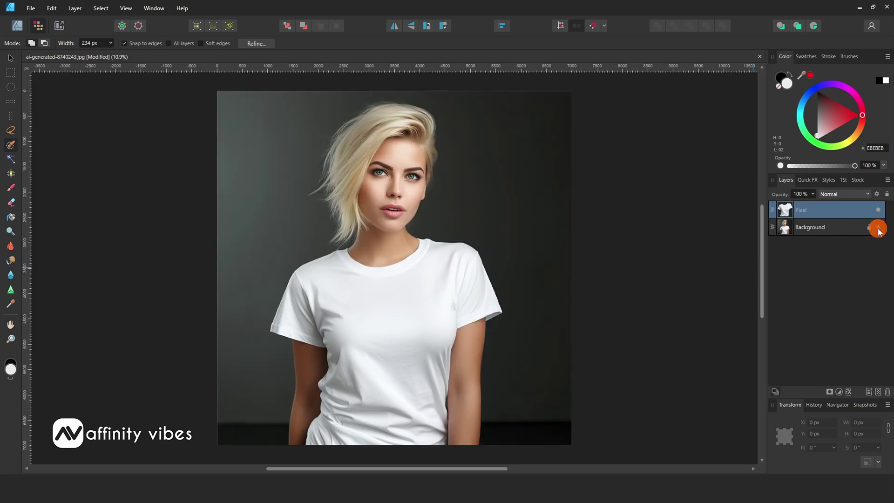
- Start placing kilim-6306294.jpg, undo it, and reselect the Pixel shirt layer
left_click(28, 8)
left_click(59, 147)
double_click(367, 194)
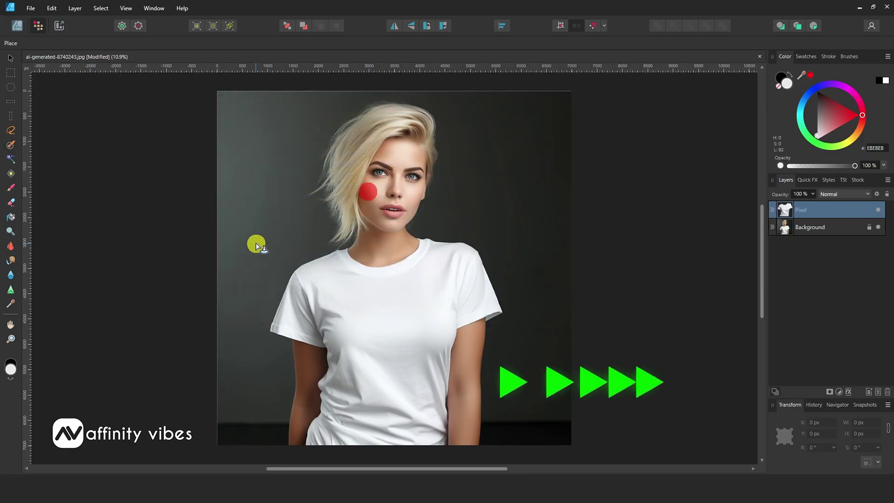
left_click(260, 239)
key("ctrl+z")
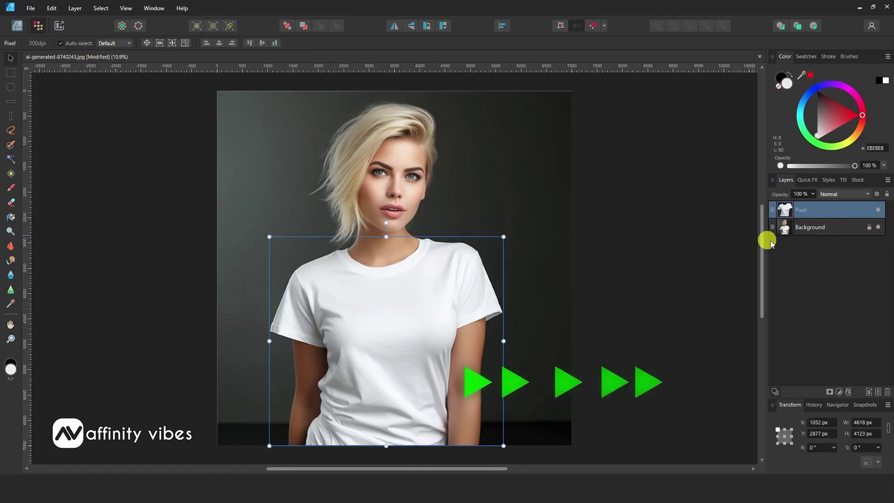
left_click(804, 227)
left_click(804, 209)
- Place kilim-6306294.jpg on the canvas, then move and resize it to cover the shirt
left_click(30, 8)
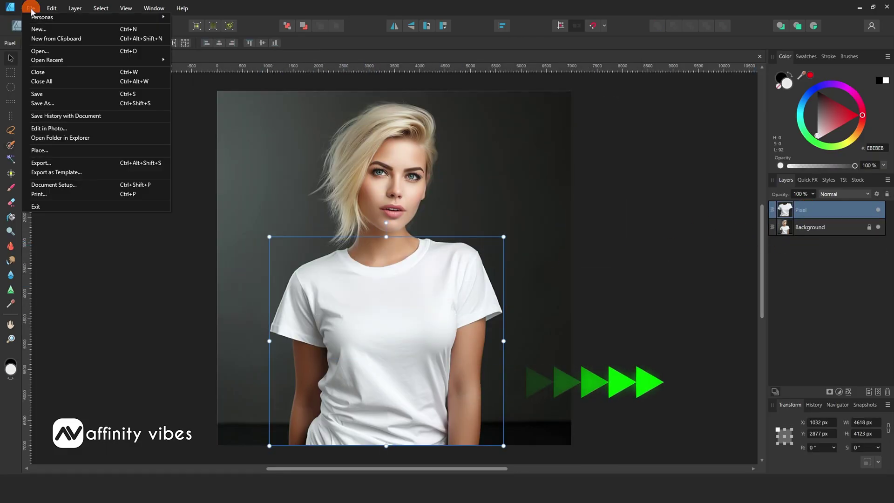
left_click(39, 150)
scroll(326, 186, "down", 3)
double_click(363, 196)
left_click(269, 177)
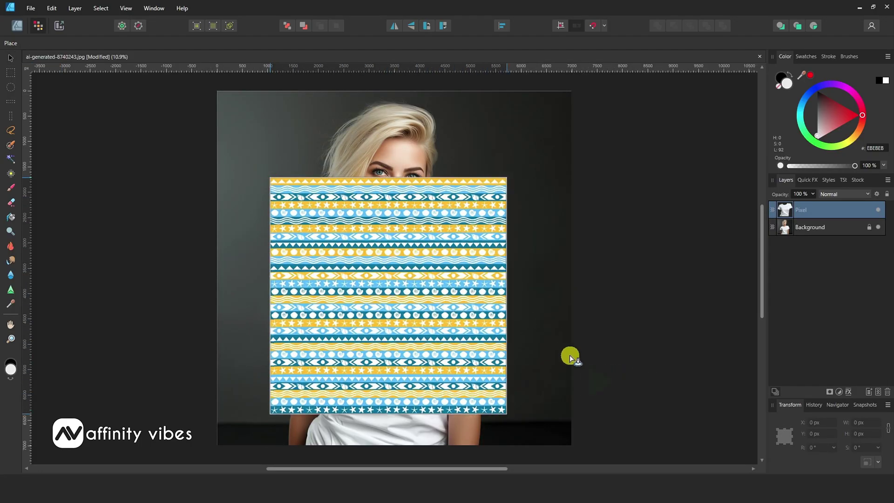
left_click_drag(493, 284, 472, 282)
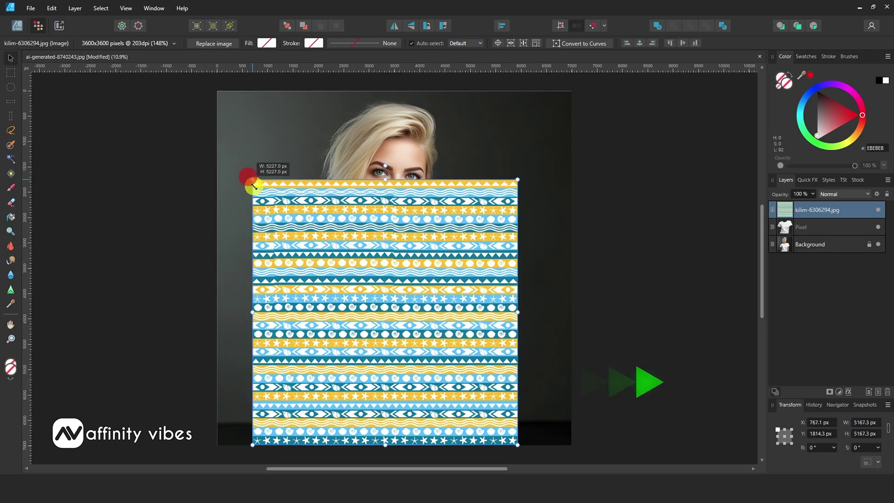
left_click_drag(249, 176, 279, 206)
left_click_drag(422, 294, 406, 299)
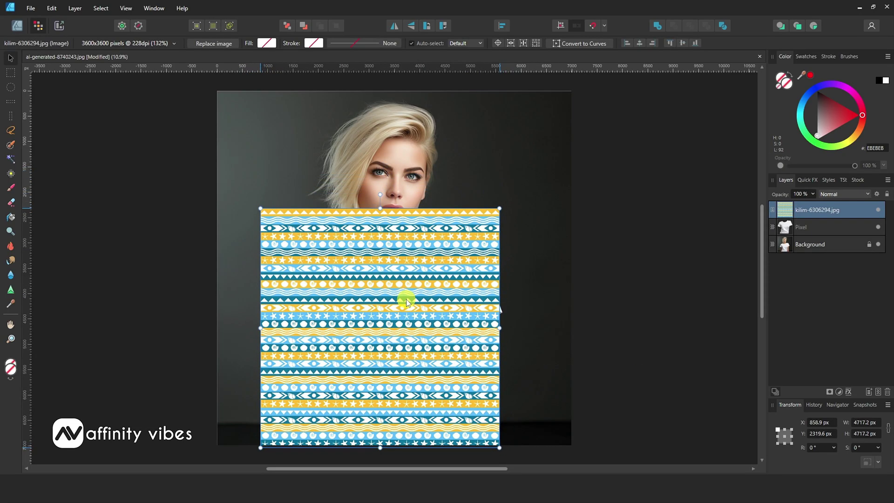
left_click_drag(781, 210, 797, 225)
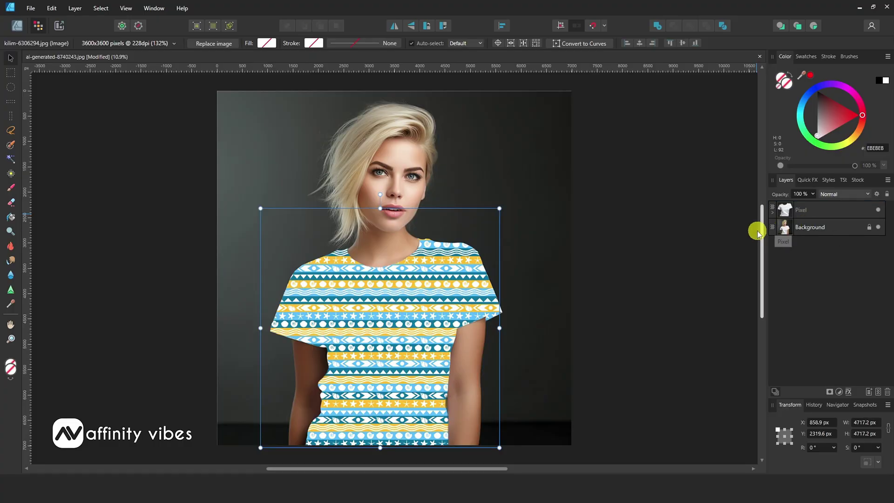
- Set the nested kilim pattern layer's blend mode to Multiply
left_click(774, 213)
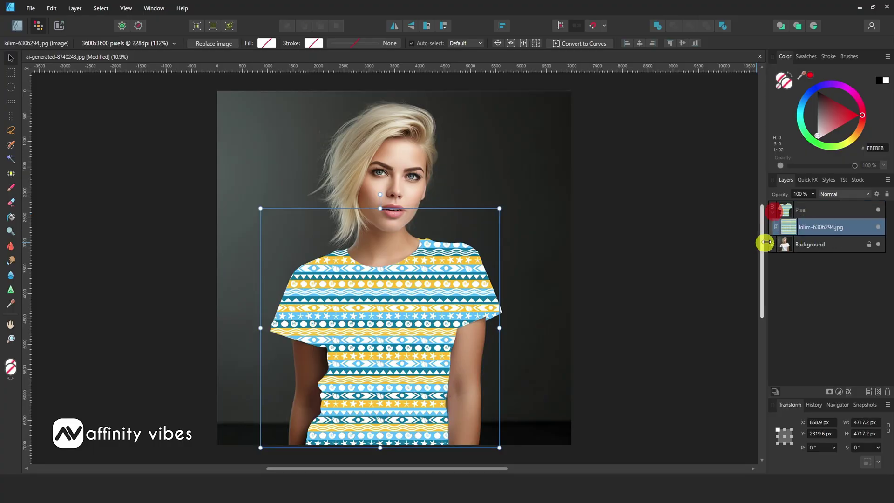
left_click(792, 229)
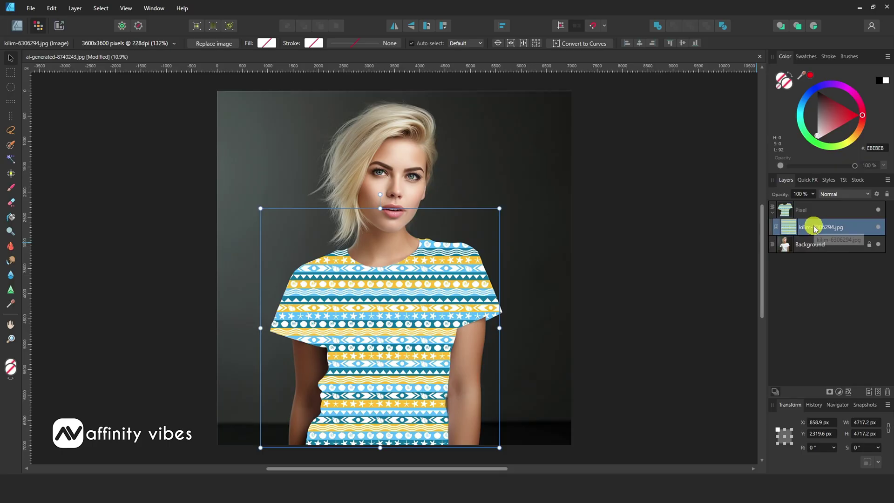
left_click(869, 194)
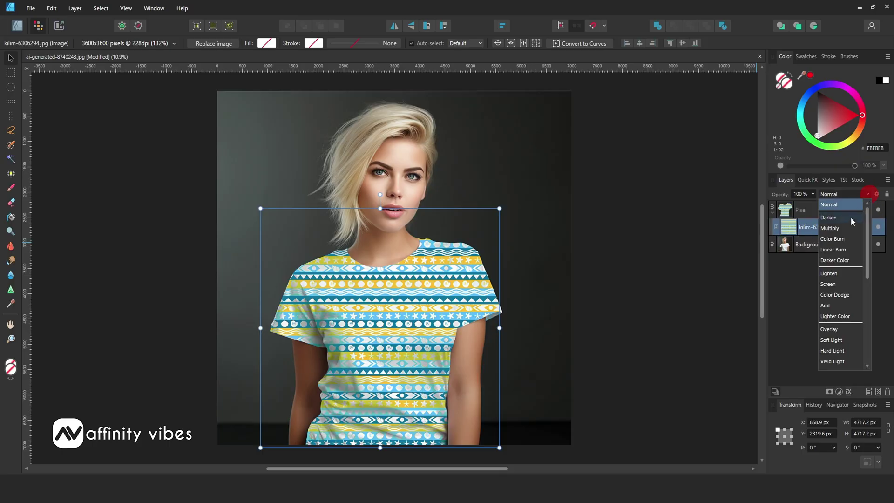
left_click(840, 228)
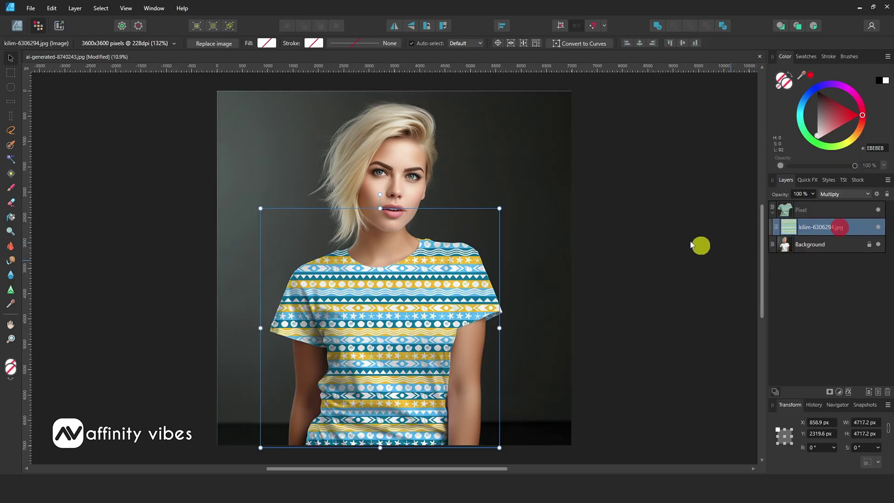
- Nest the kilim pattern layer inside the shirt's Pixel layer
left_click(11, 61)
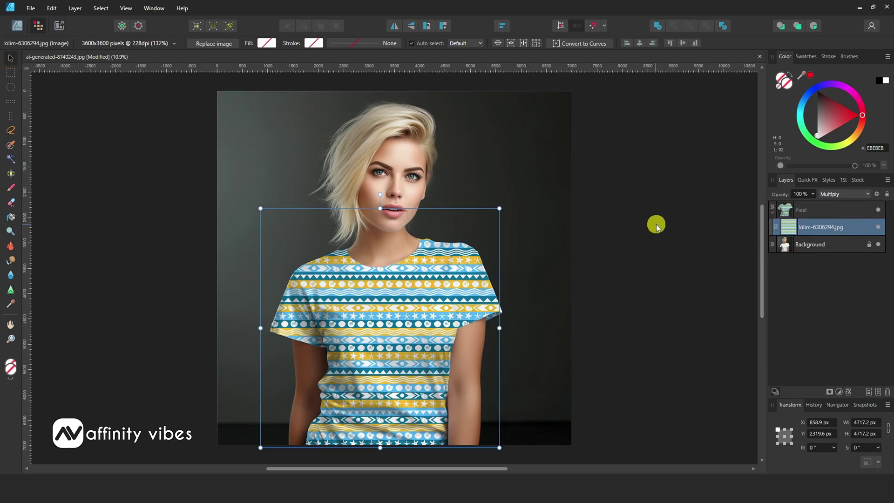
left_click(800, 248)
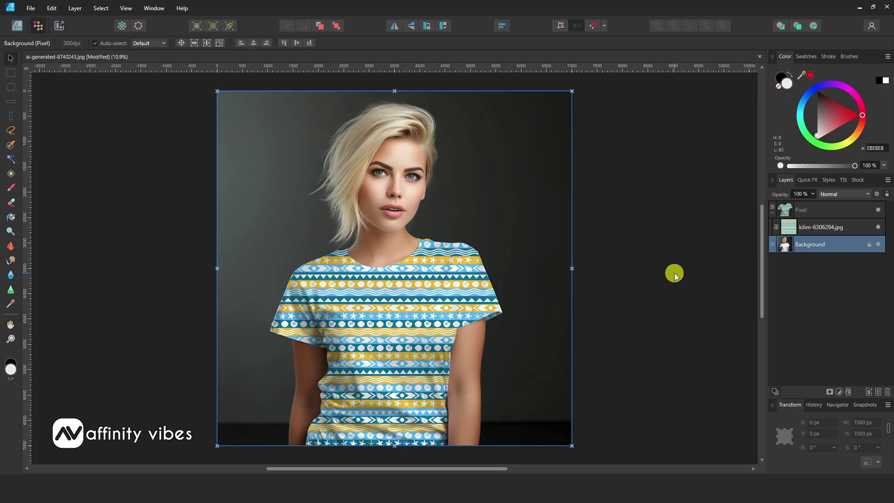
left_click(791, 228)
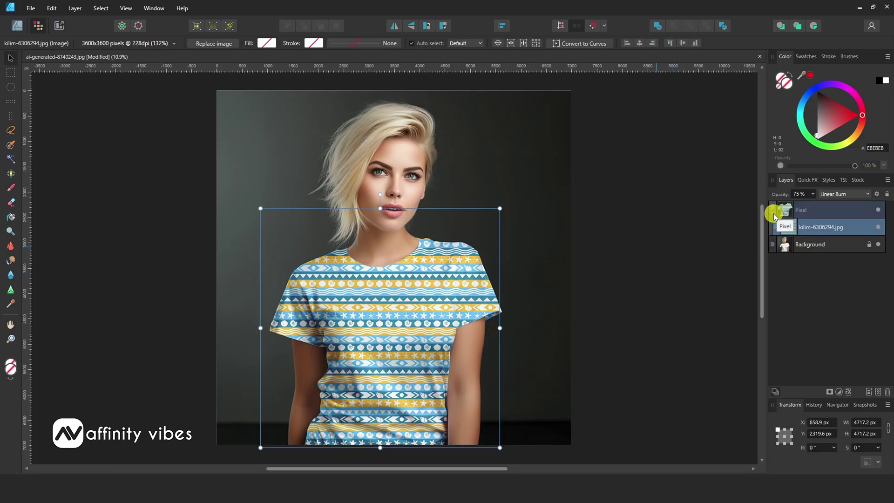
left_click_drag(774, 216, 776, 212)
- Toggle the shirt layer's visibility to compare, then return to Designer Persona
left_click(878, 209)
left_click(878, 209)
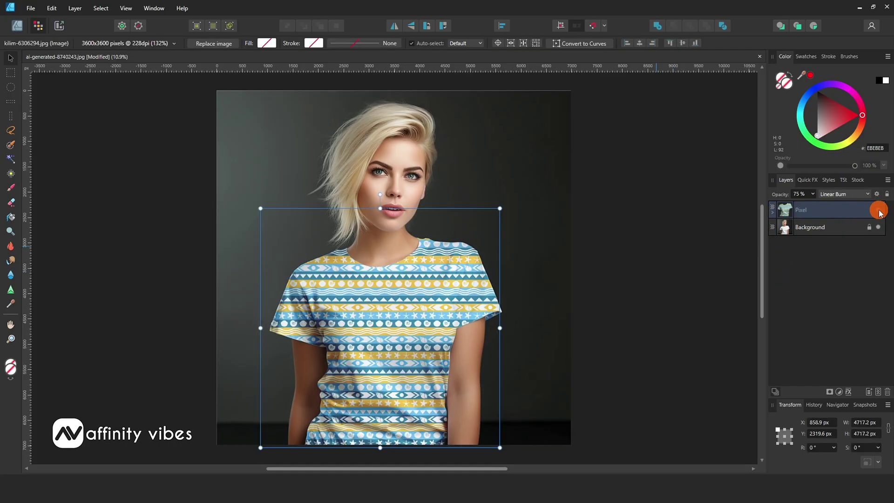
left_click(878, 209)
left_click(878, 210)
left_click(17, 26)
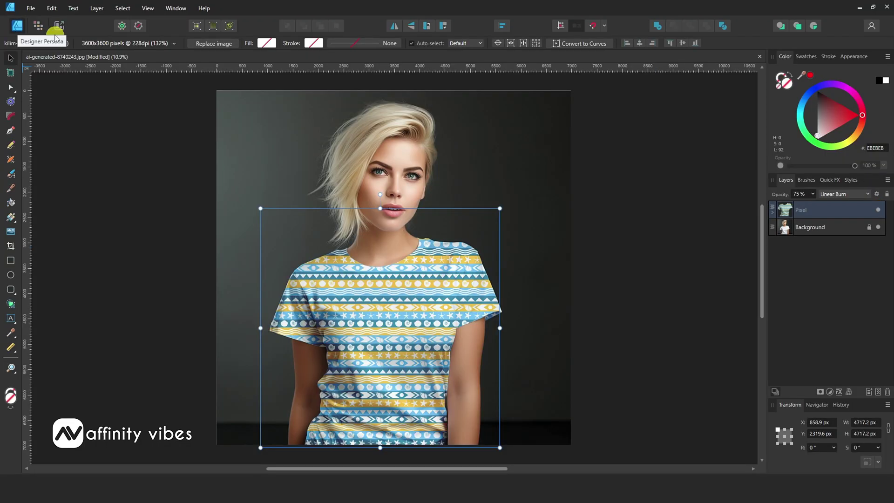
- Open the Export dialog for the mockup and set the format to JPEG
left_click(32, 9)
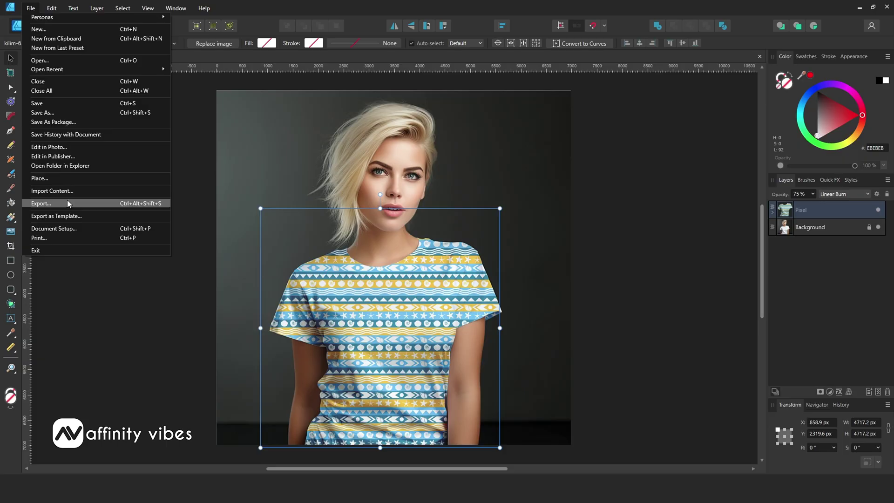
left_click(123, 203)
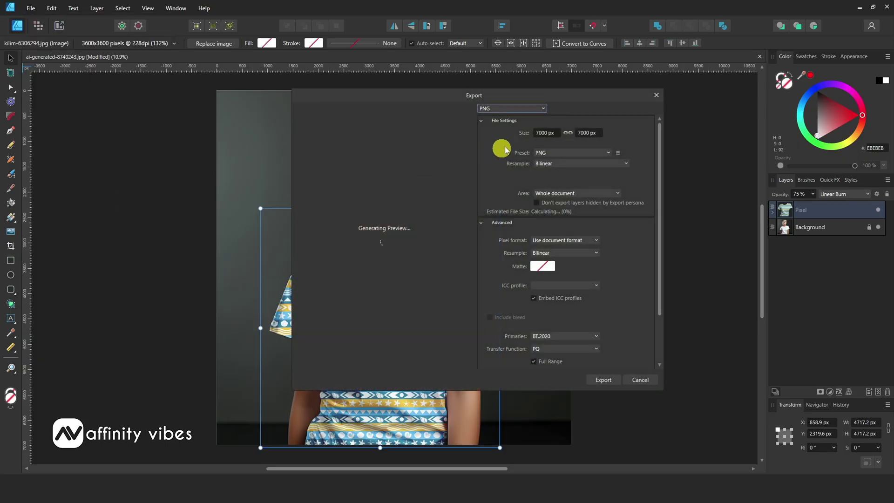
left_click_drag(503, 90, 676, 105)
left_click(676, 110)
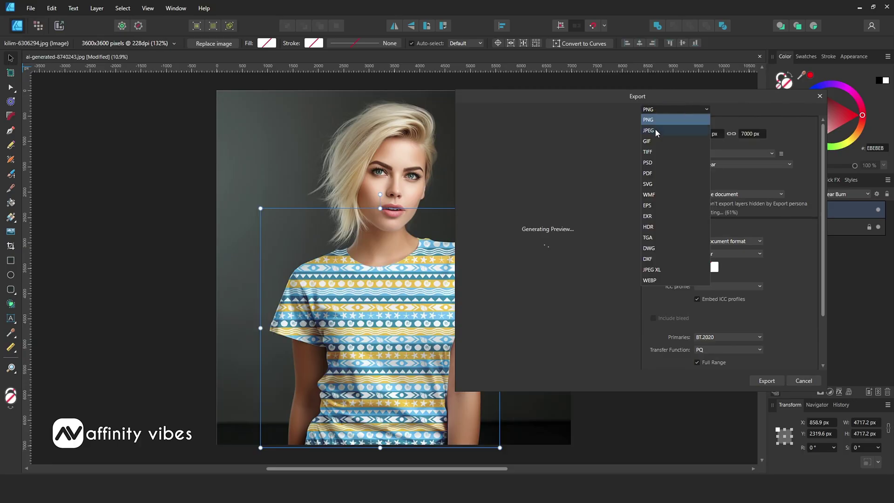
left_click(657, 132)
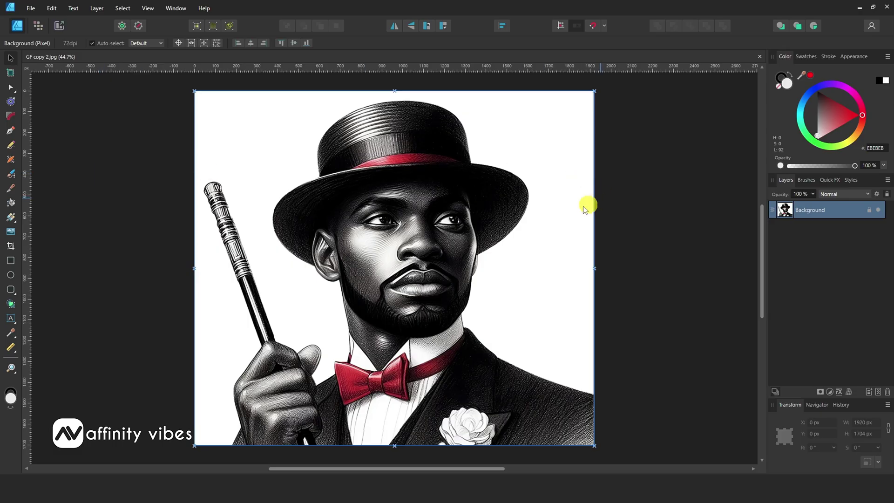
- Switch the GF copy 2.jpg sketch into Pixel Persona
left_click(40, 26)
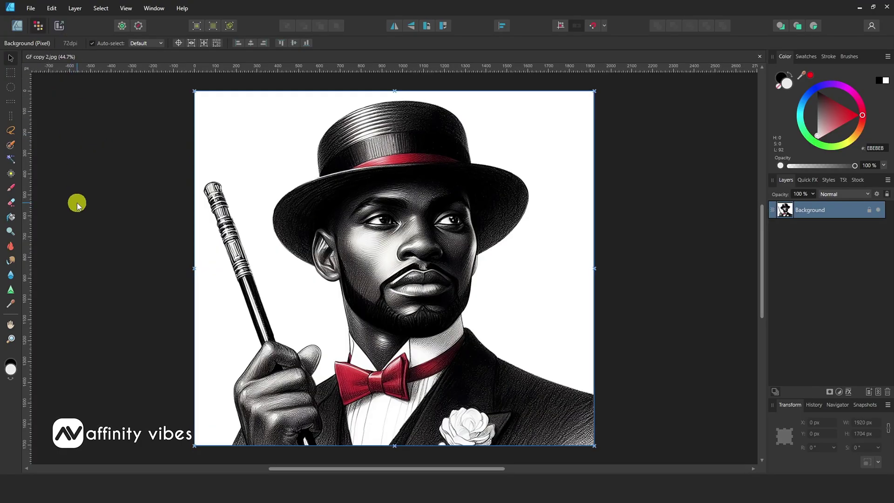
- Flood-select the white background around the man, delete it, deselect, and return to Designer Persona
left_click(11, 159)
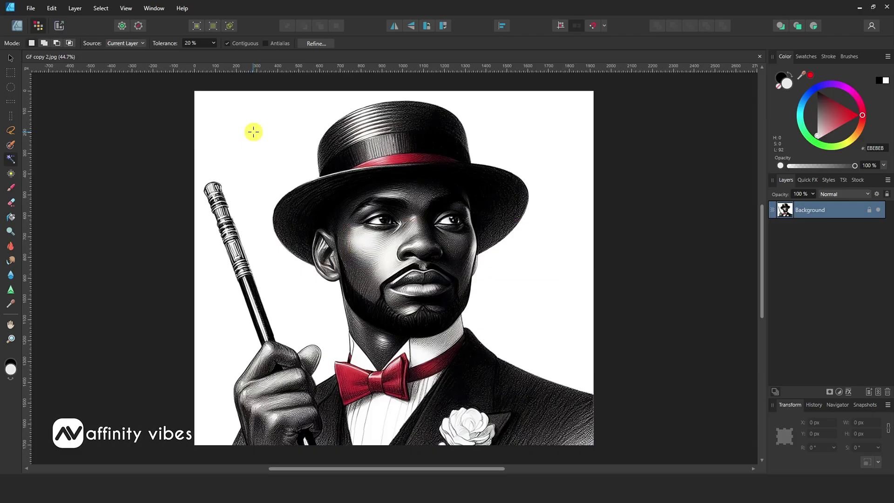
left_click(253, 132)
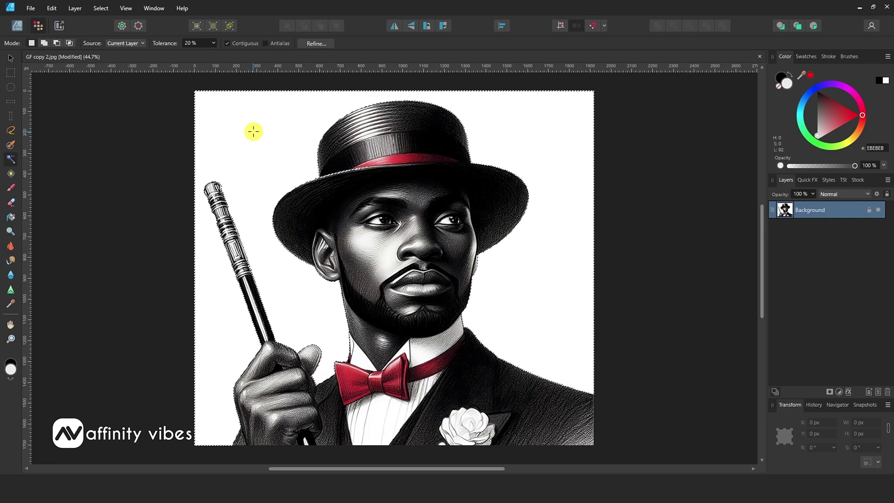
key("Delete")
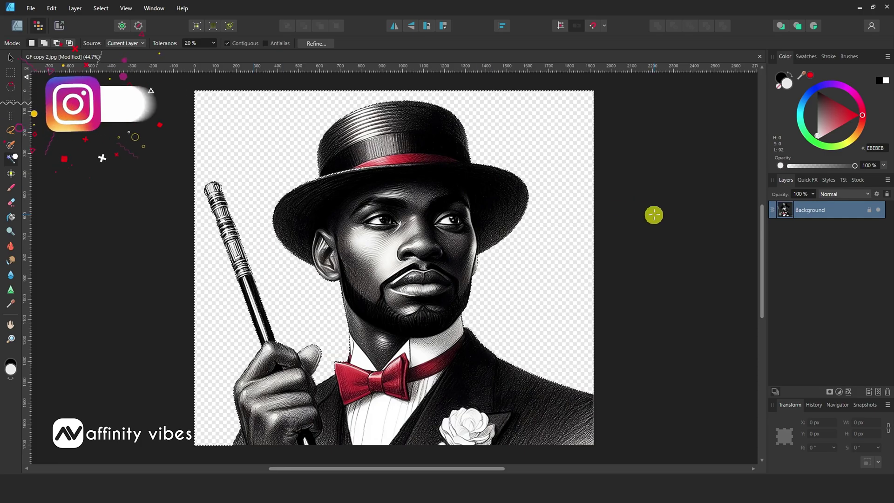
key("ctrl+d")
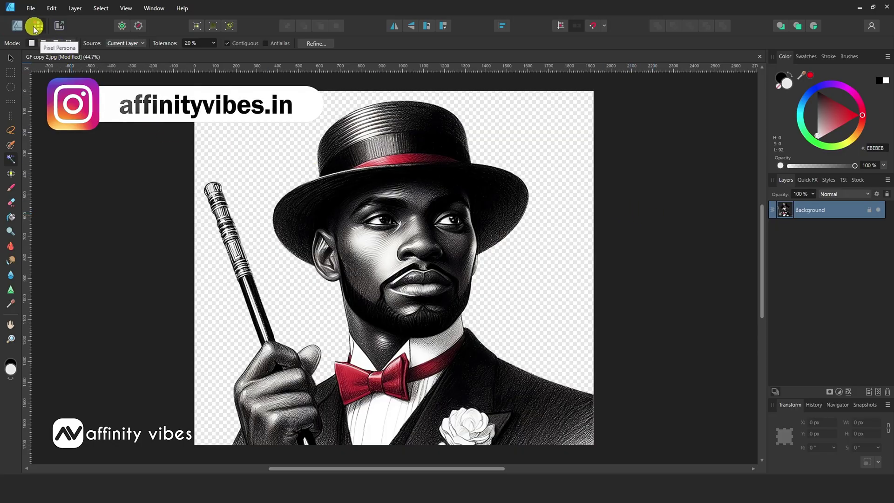
left_click(20, 27)
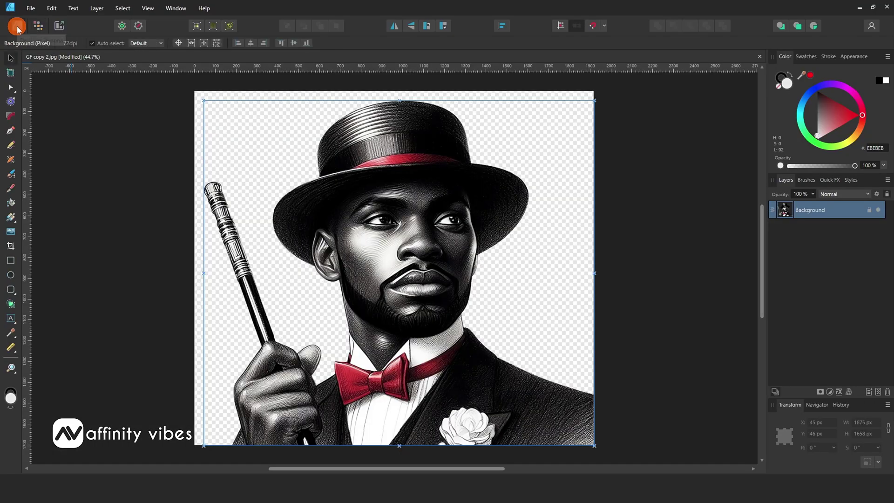
- Add a lime Outline Quick FX (RGB 227,255,41) with 25.2 px radius around the man
left_click(837, 180)
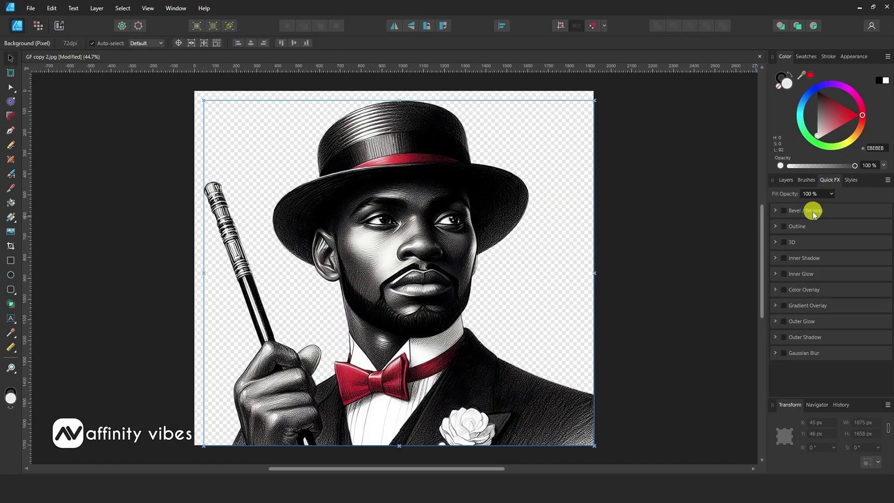
left_click(786, 227)
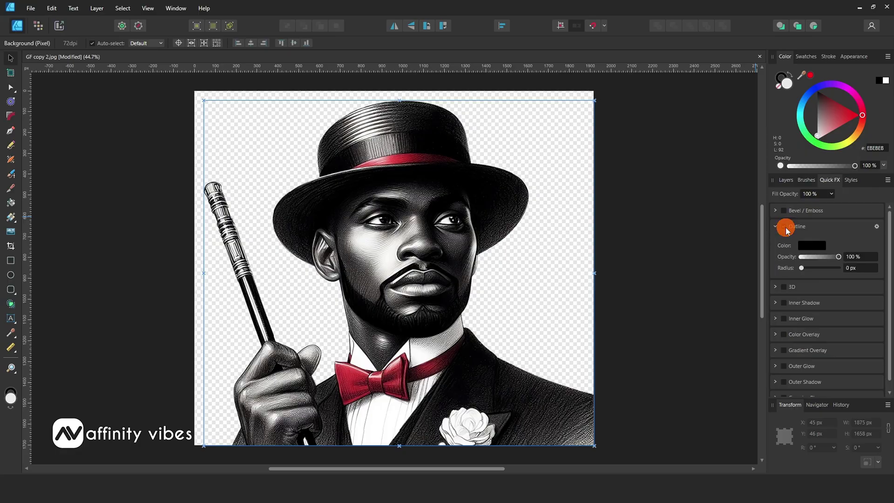
left_click(805, 246)
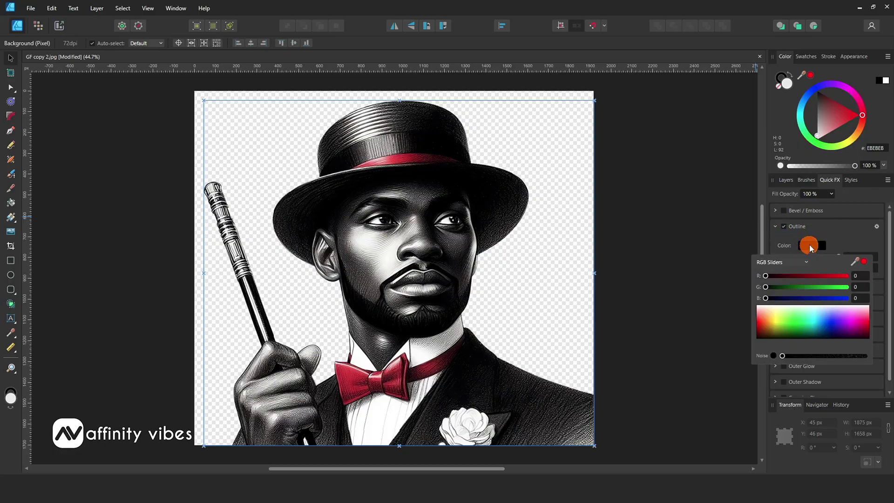
left_click(787, 317)
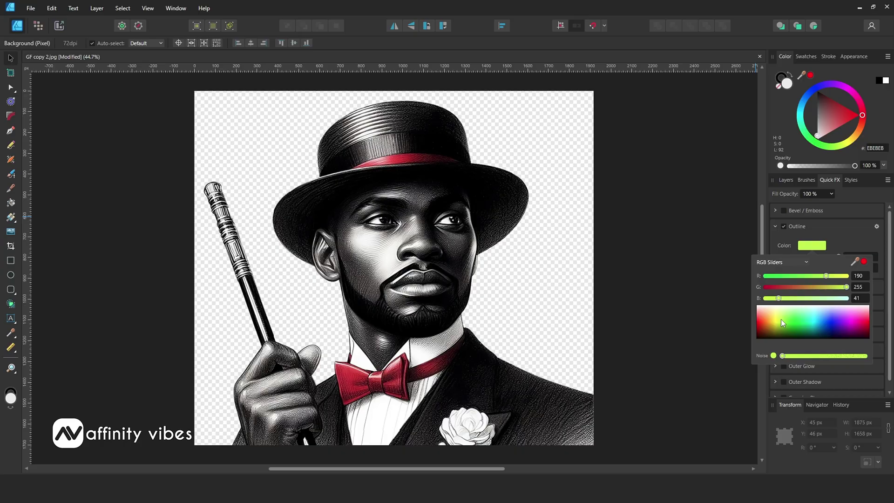
left_click(778, 319)
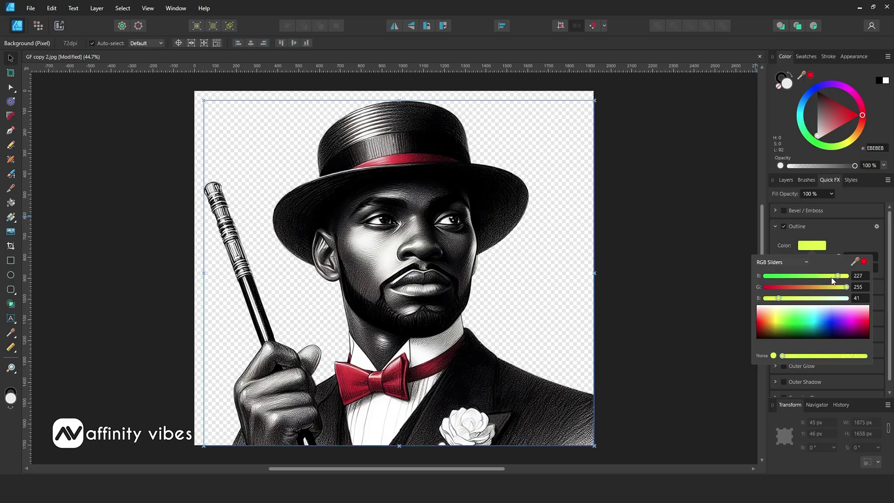
left_click(843, 229)
left_click(805, 269)
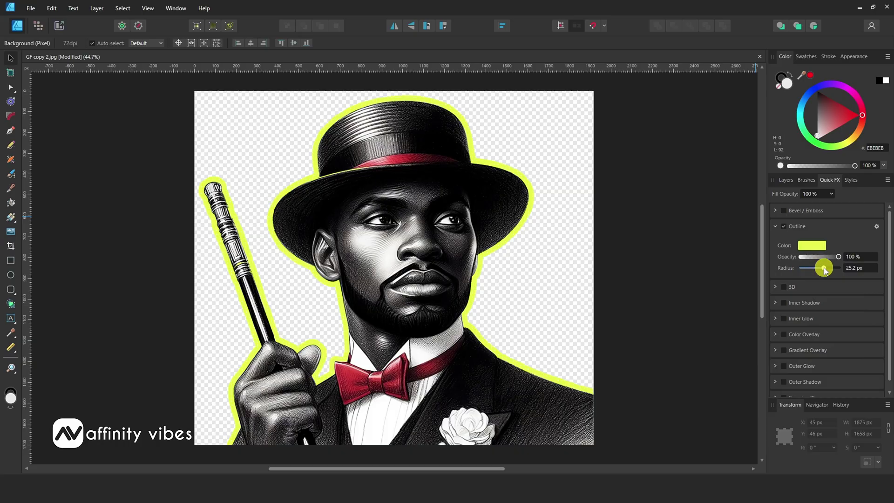
left_click(854, 267)
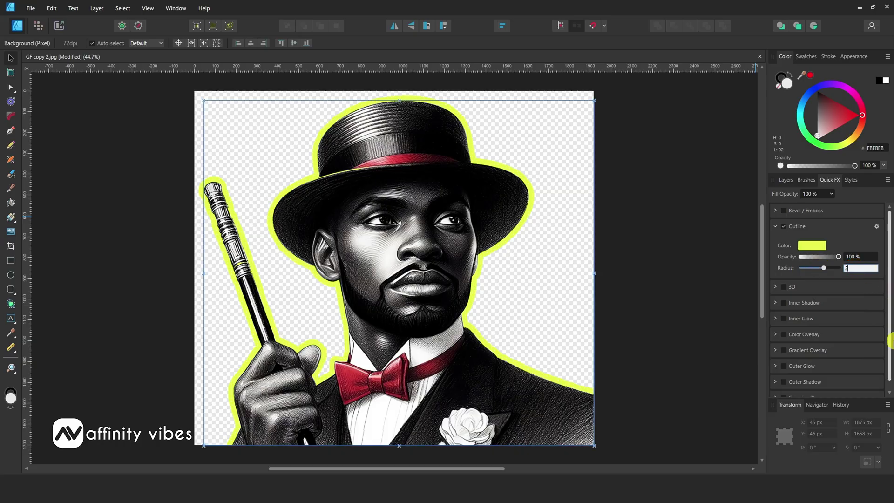
left_click(57, 112)
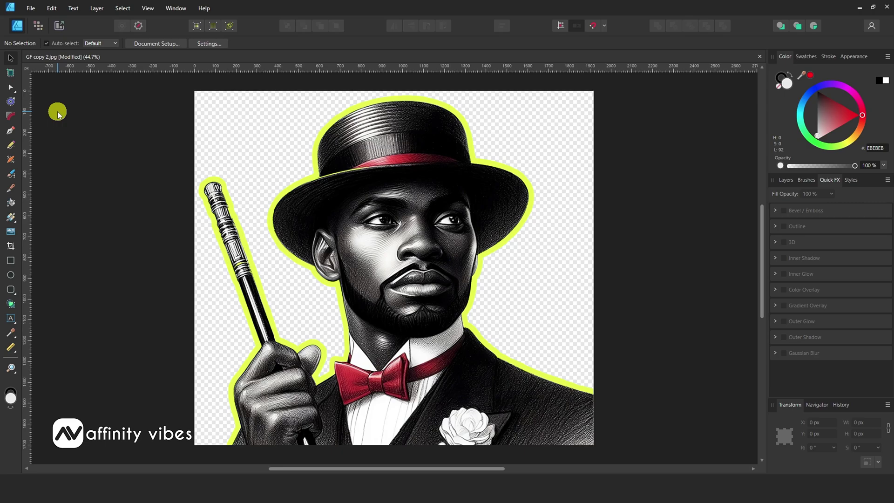
- Check the whole canvas and select the Background layer in the Layers panel
key("ctrl+minus")
key("ctrl+plus")
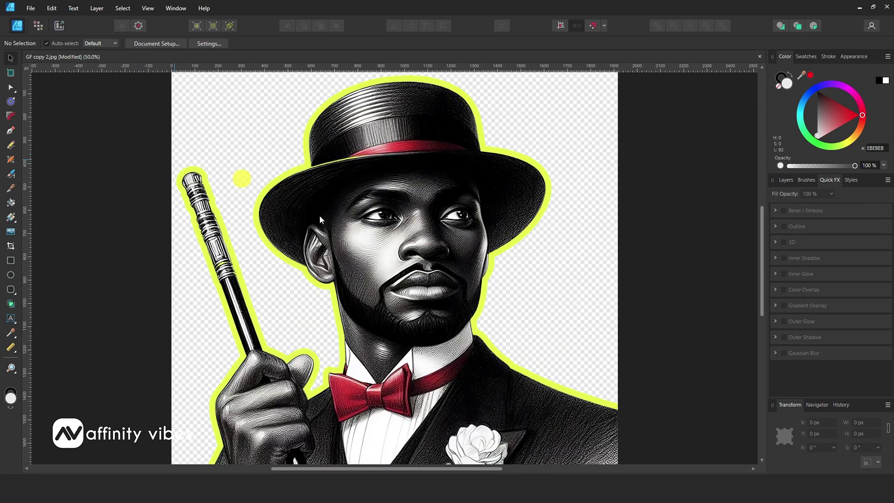
key("ctrl+minus")
left_click(805, 180)
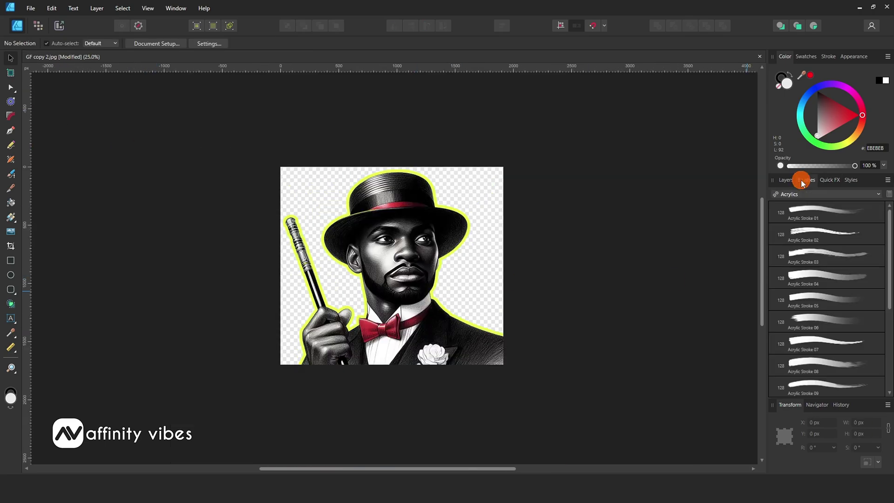
left_click(786, 180)
left_click(775, 217)
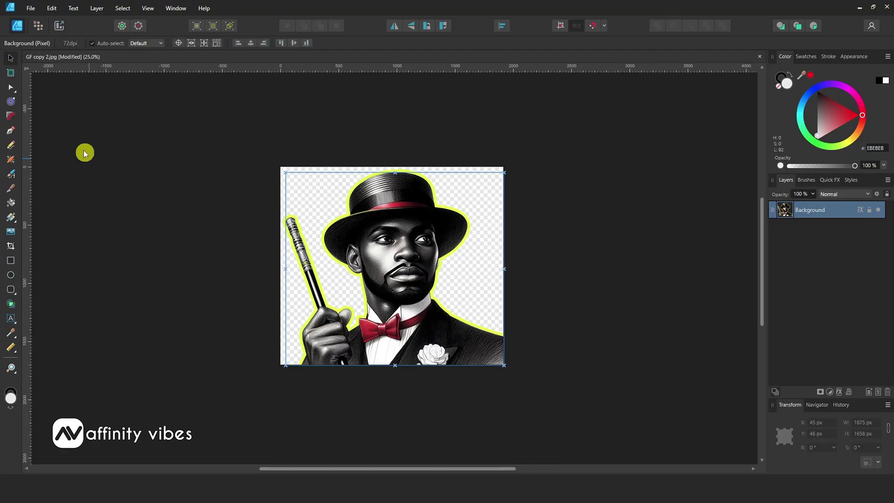
- Export the outlined man as PNG, trying JPEG first then switching back to PNG
left_click(26, 9)
left_click(50, 202)
left_click(605, 116)
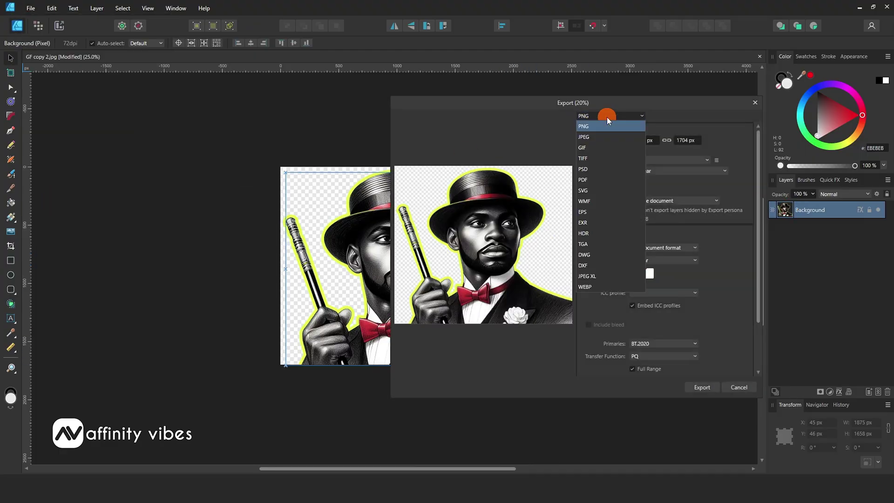
left_click(594, 137)
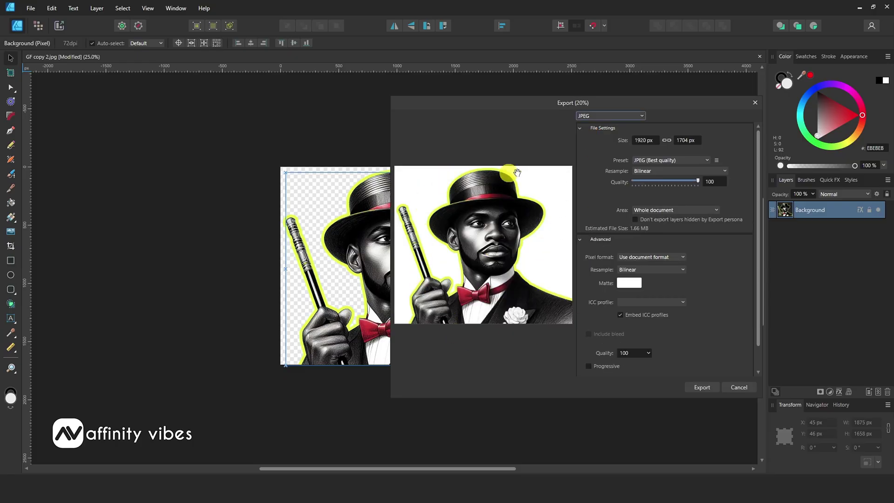
left_click(617, 117)
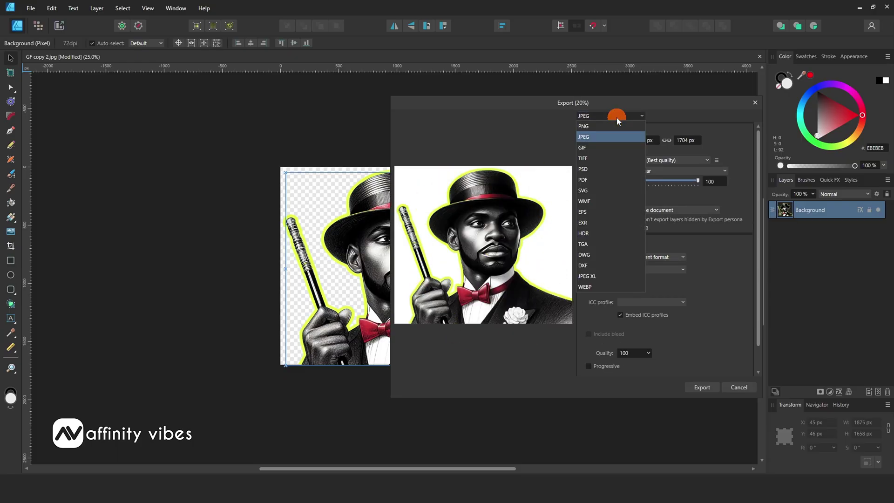
left_click(594, 128)
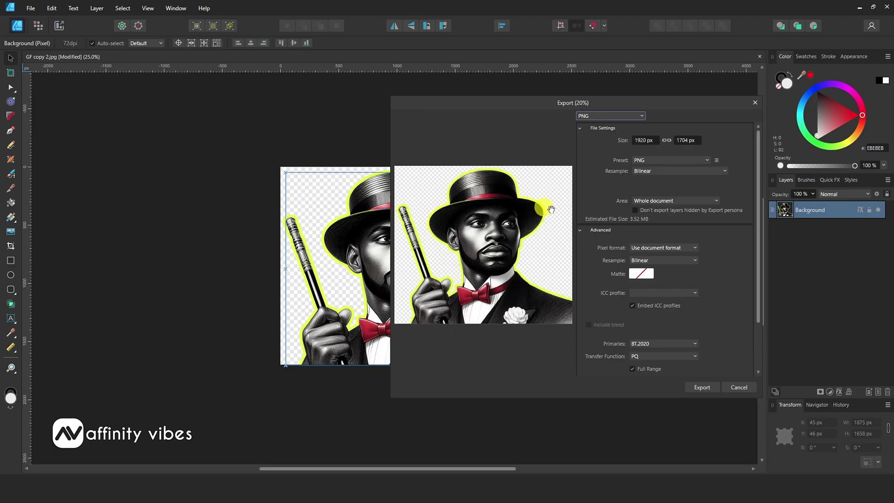
left_click(706, 387)
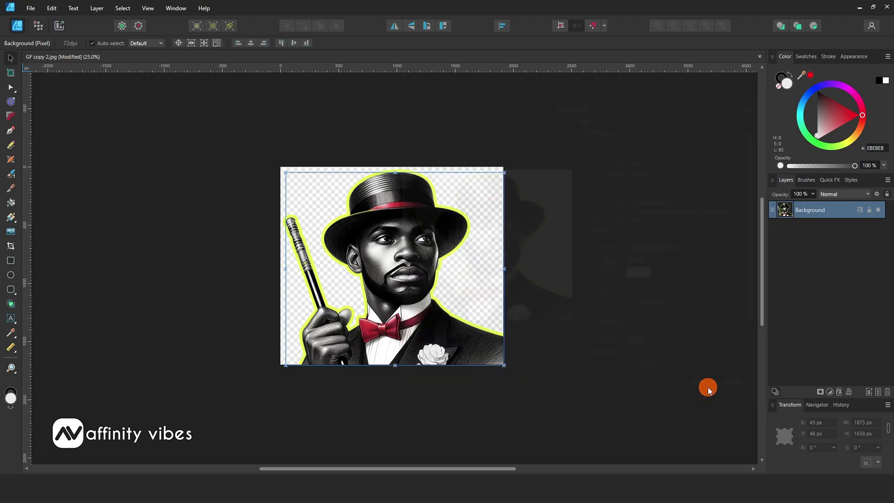
- Inspect D 06.png in Photos, zooming in and out on the lime-outlined man
key("ctrl+0")
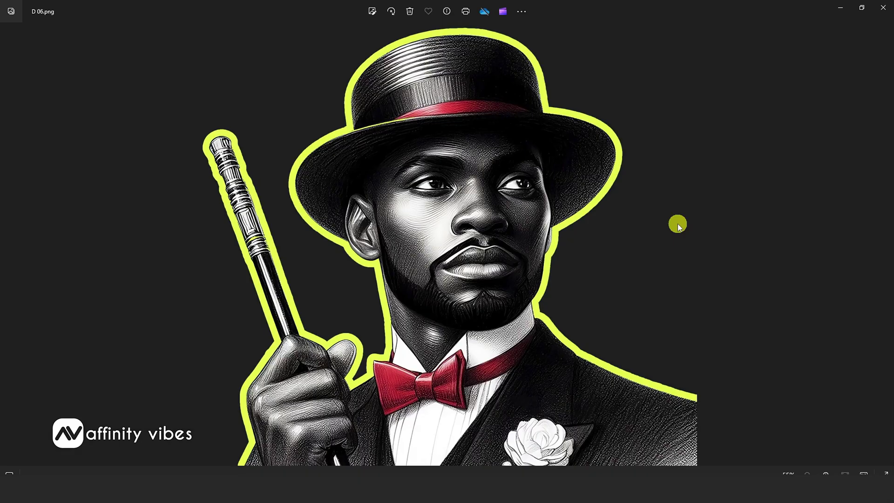
scroll(677, 223, "up", 2)
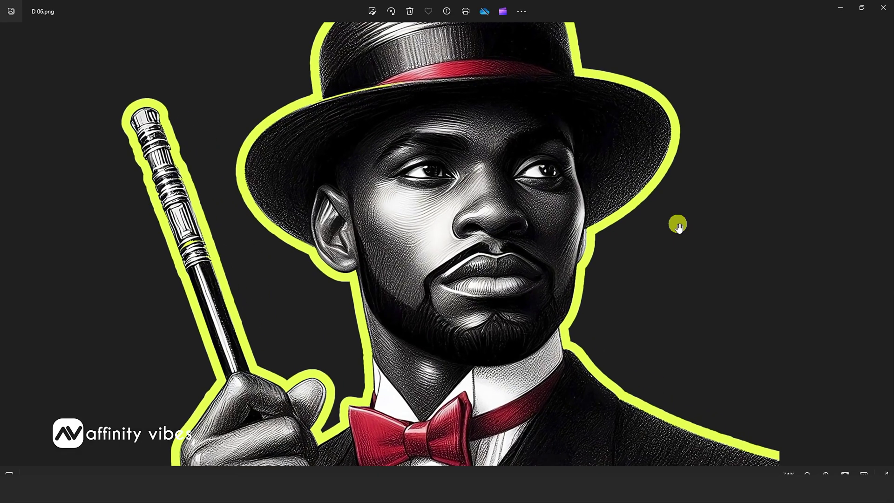
scroll(678, 224, "down", 2)
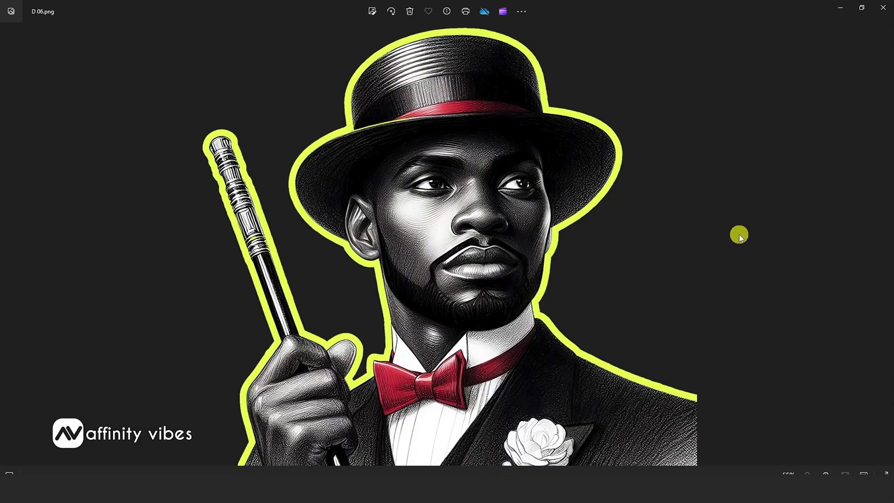
- Minimize Photos and deselect everything in the Affinity Designer document
left_click(844, 8)
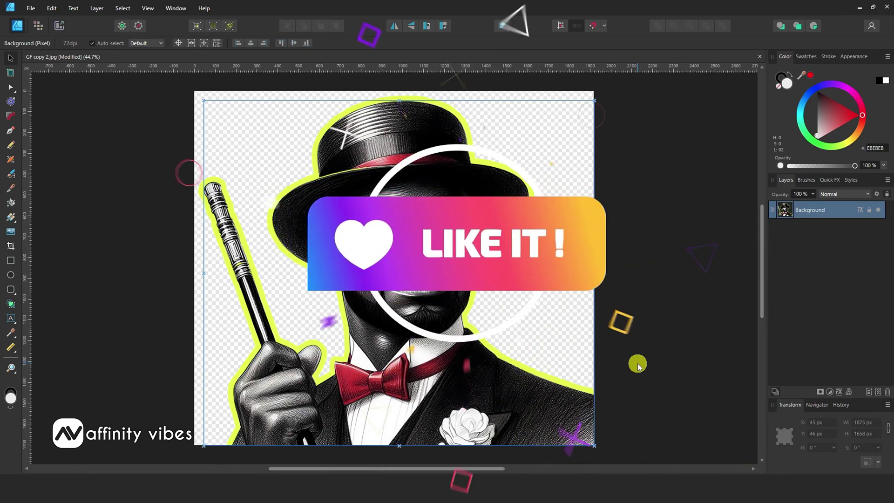
left_click(114, 254)
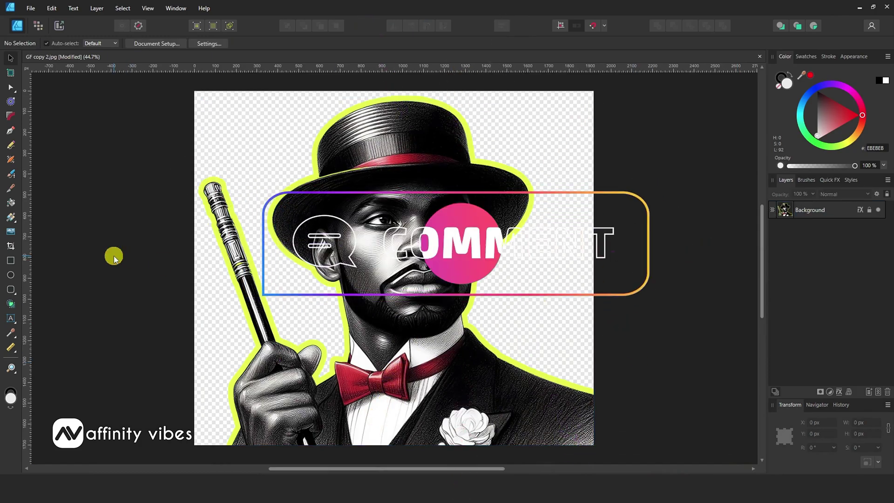